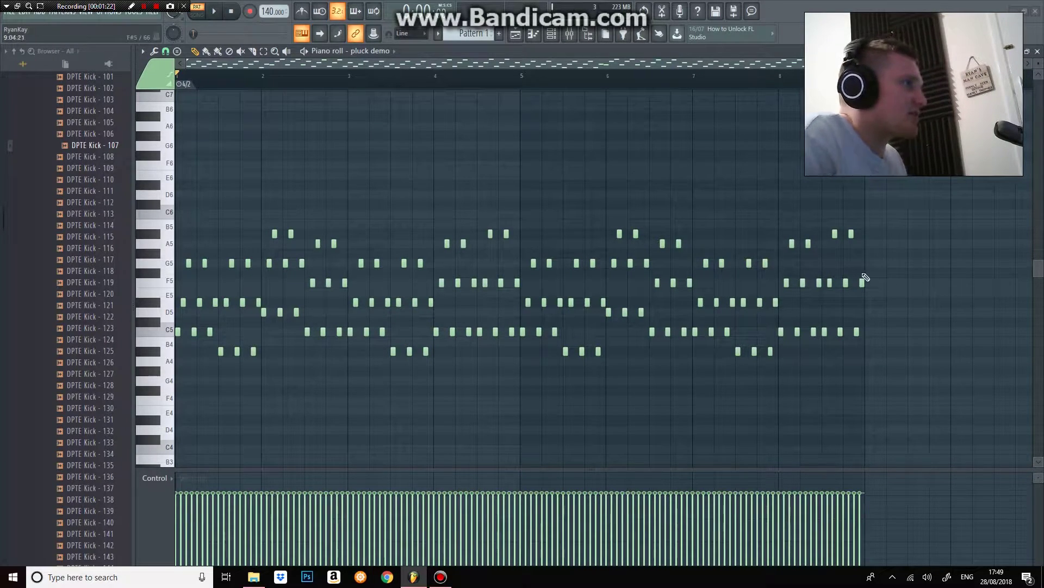
Lower envelope 1's sustain to minimum, set its decay to about 425, and audition the pattern
scroll(337, 365, down, 1)
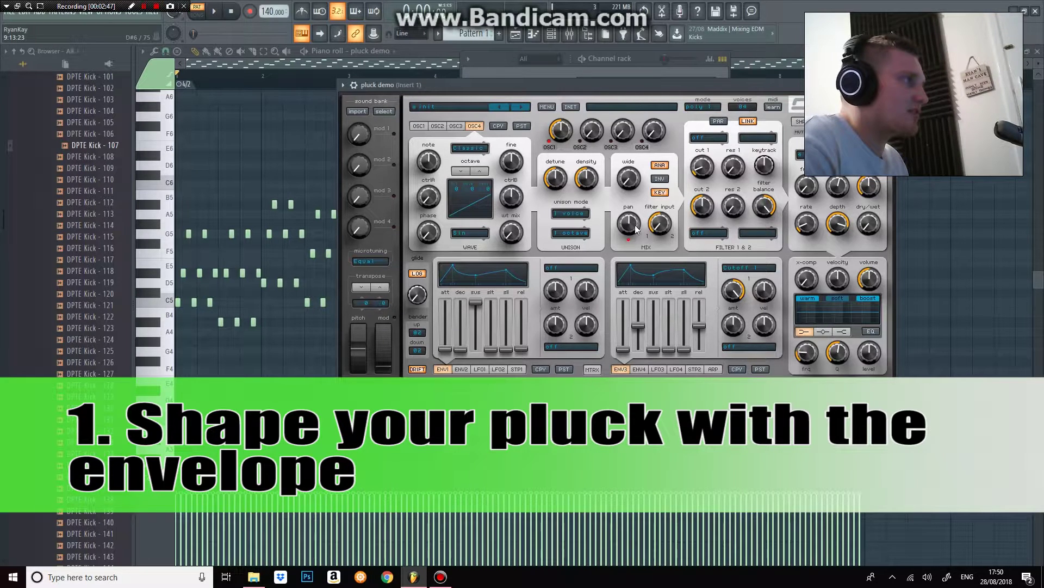
drag(477, 309, 465, 338)
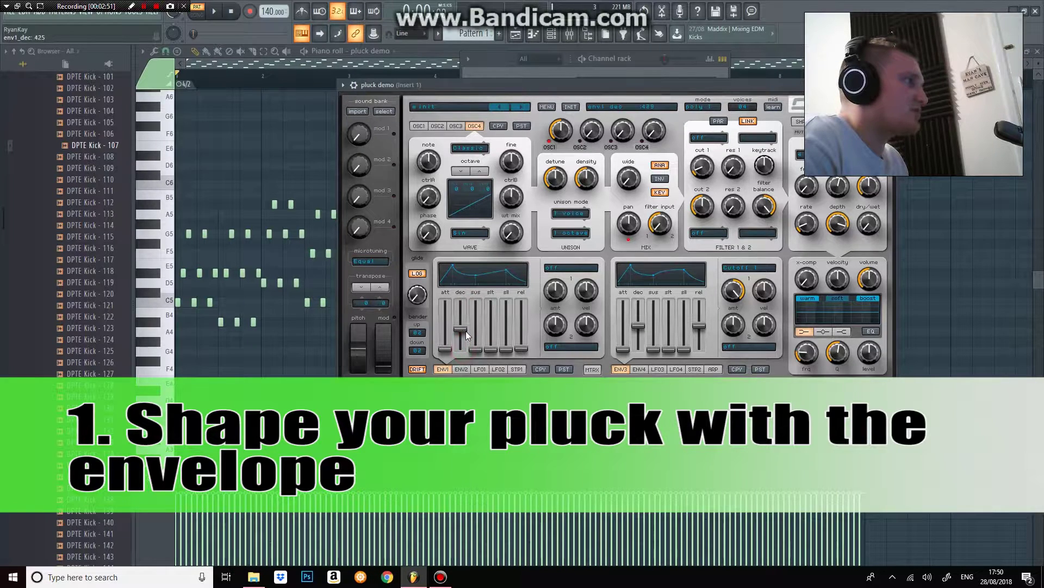
click(216, 14)
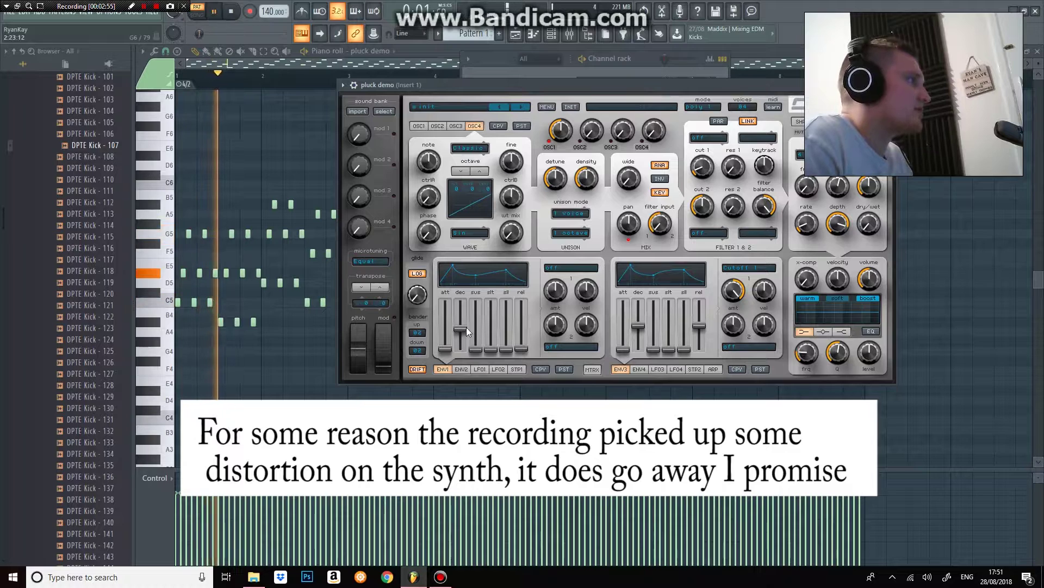
click(233, 12)
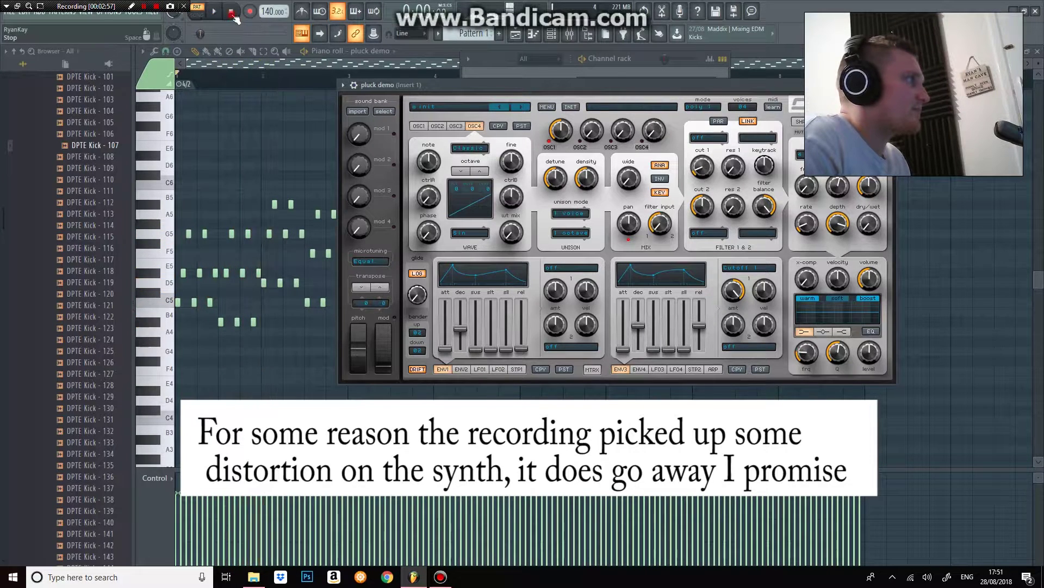
Bring envelope 1's sustain up to a low level and fine-tune it while playing the pattern
drag(475, 350, 476, 338)
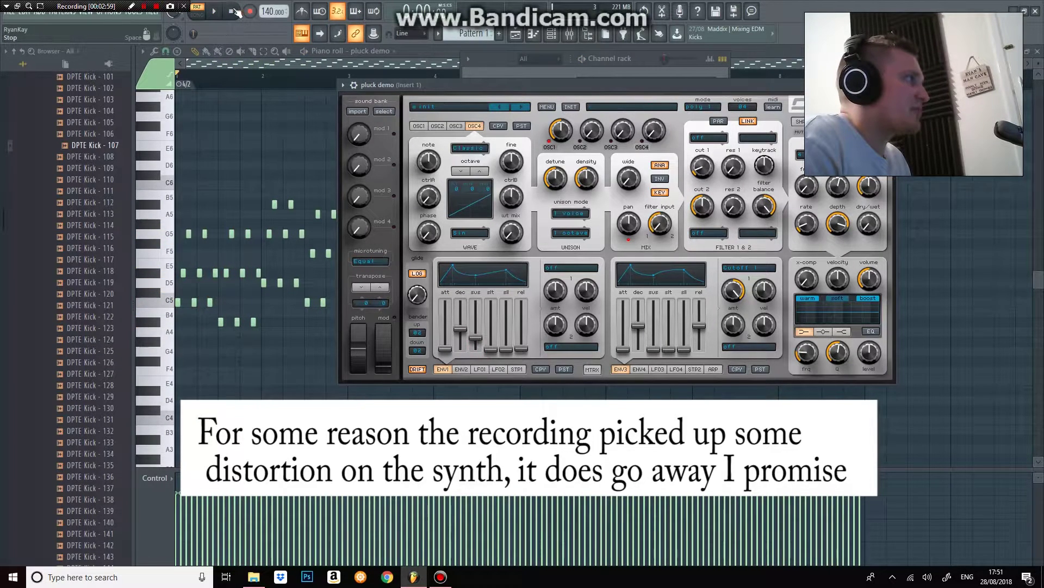
key(space)
drag(475, 340, 476, 343)
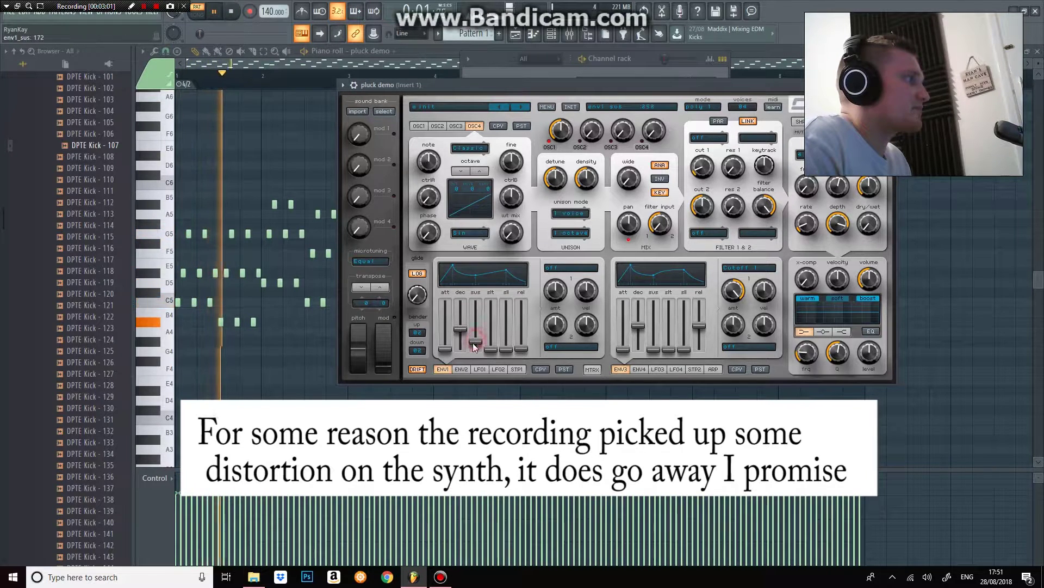
click(232, 12)
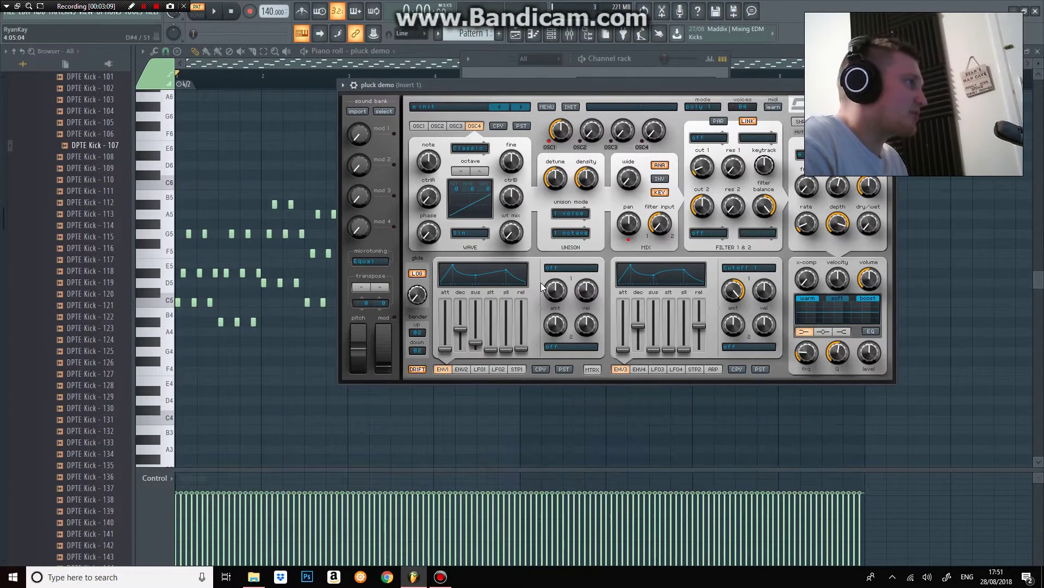
Shape OSC1's waveform by partly raising control A and setting control B to about 140, and audition the pattern
click(417, 127)
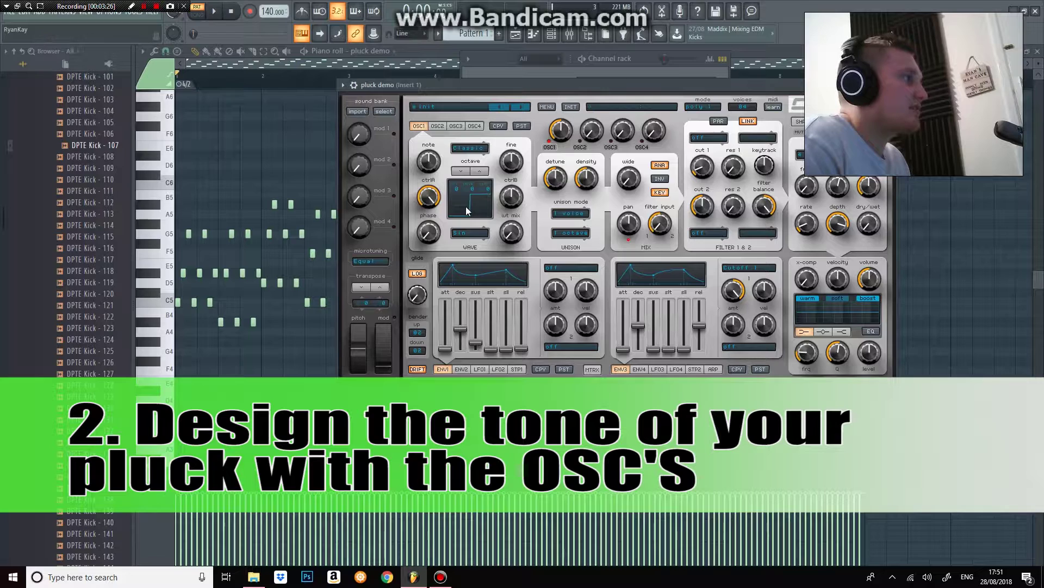
drag(428, 197, 439, 173)
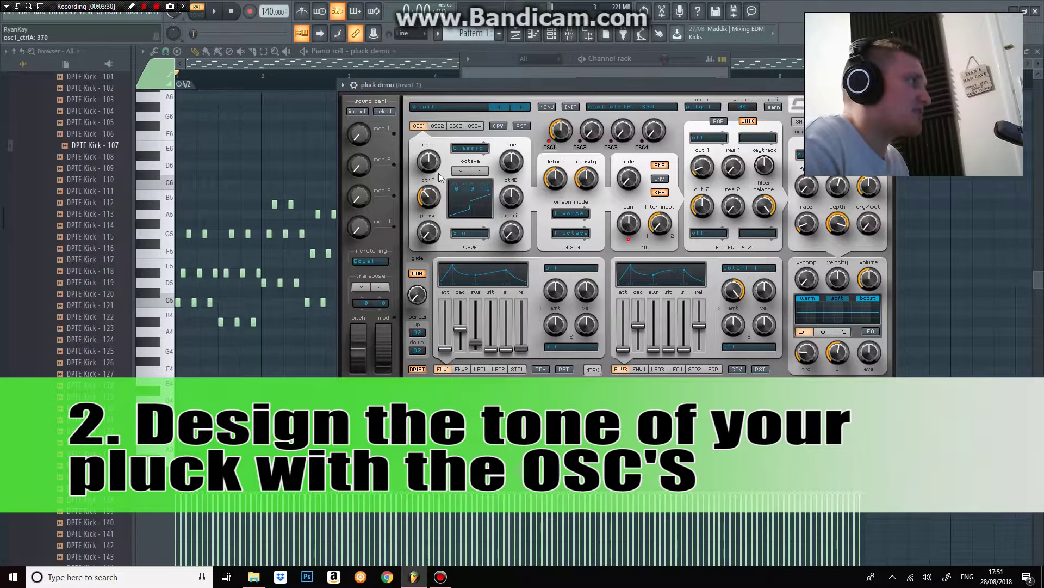
double_click(428, 197)
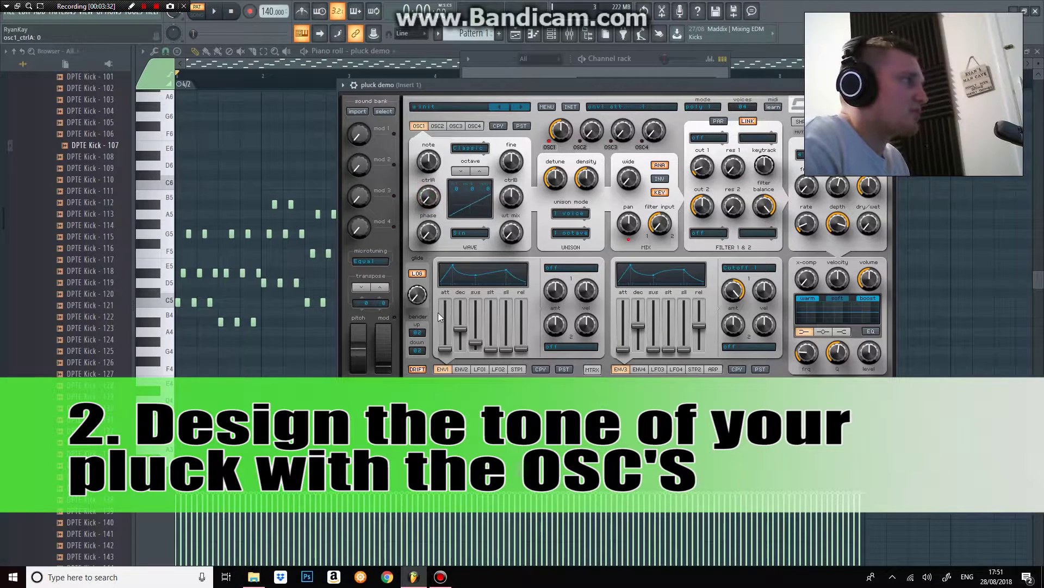
drag(432, 201, 438, 170)
drag(510, 200, 517, 255)
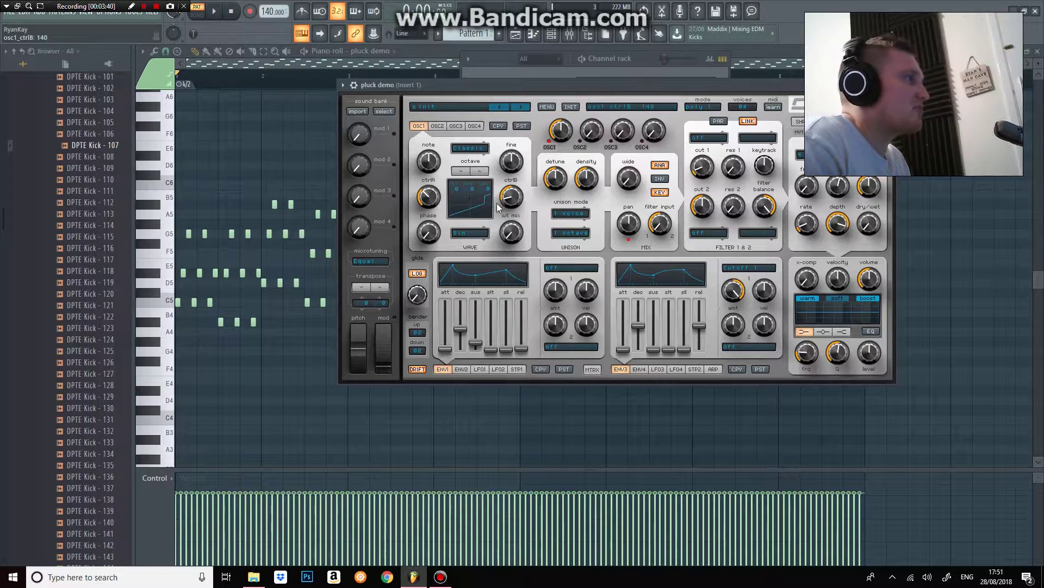
key(space)
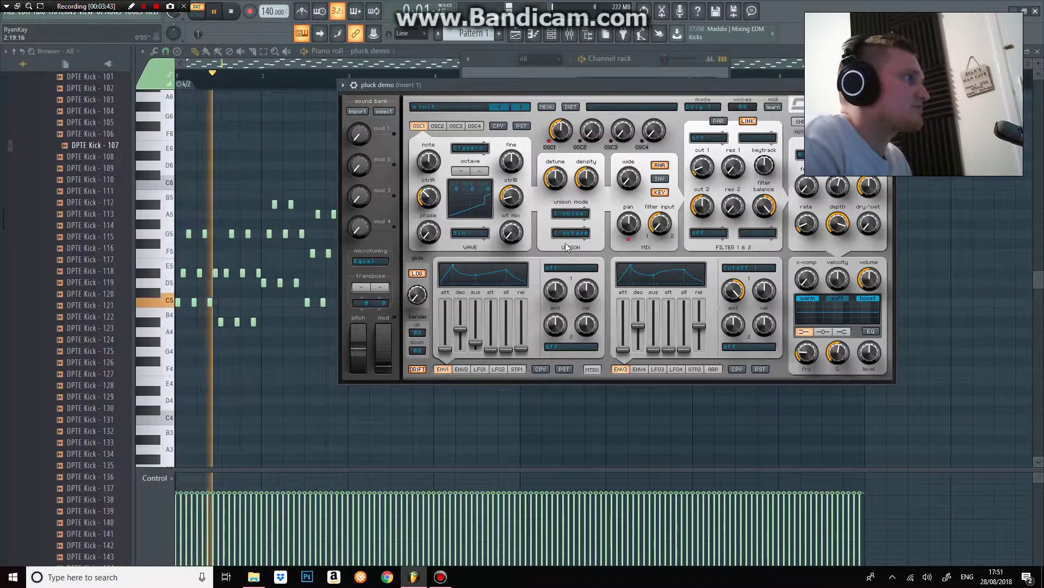
key(space)
Set the synth's polyphony to 16 voices and OSC1's unison mode to 8 voices
click(743, 107)
click(774, 190)
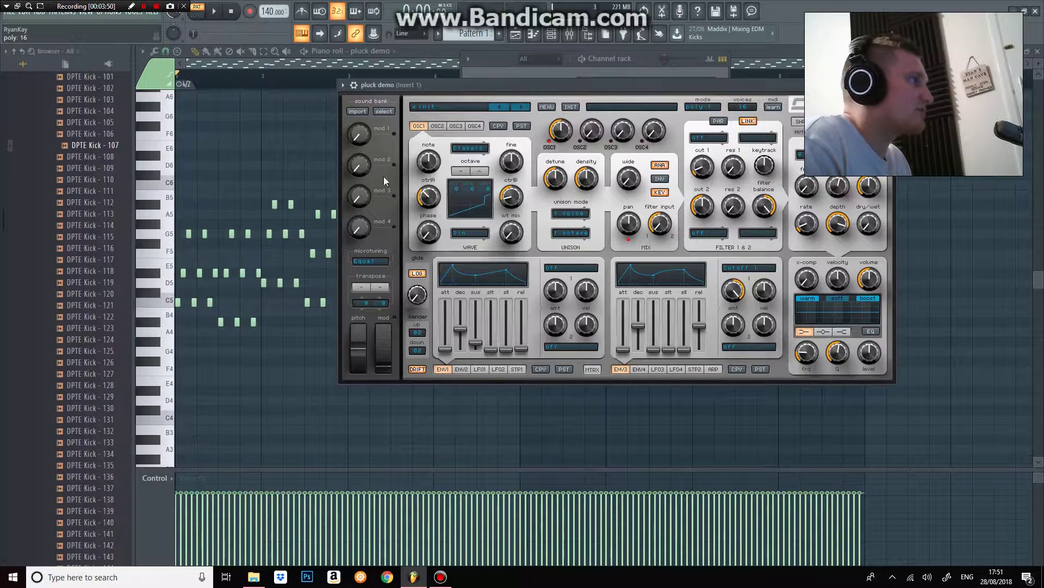
click(571, 213)
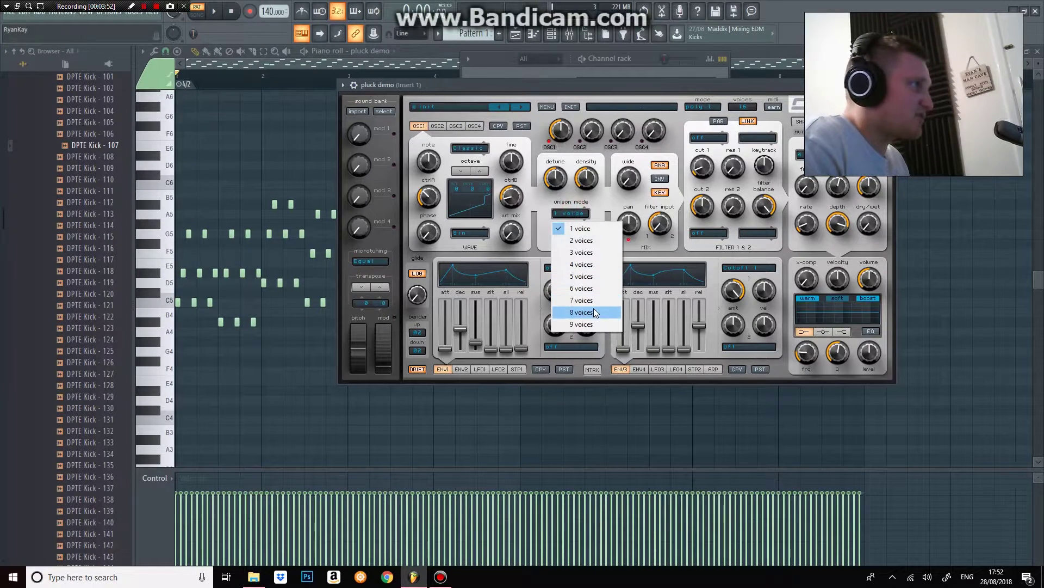
click(593, 311)
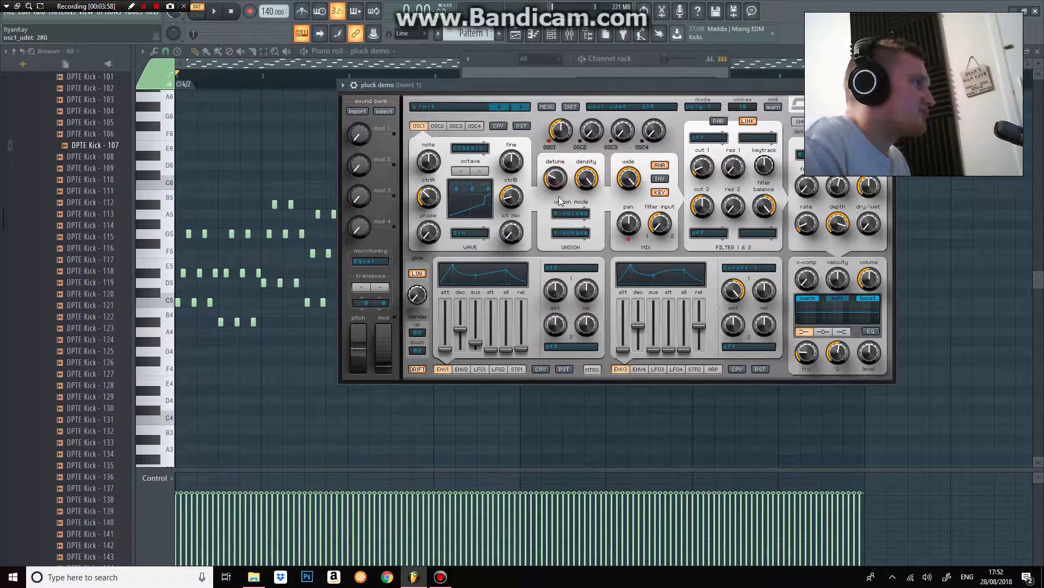
Reduce OSC1's unison detune to about 150 while auditioning the pattern
click(217, 11)
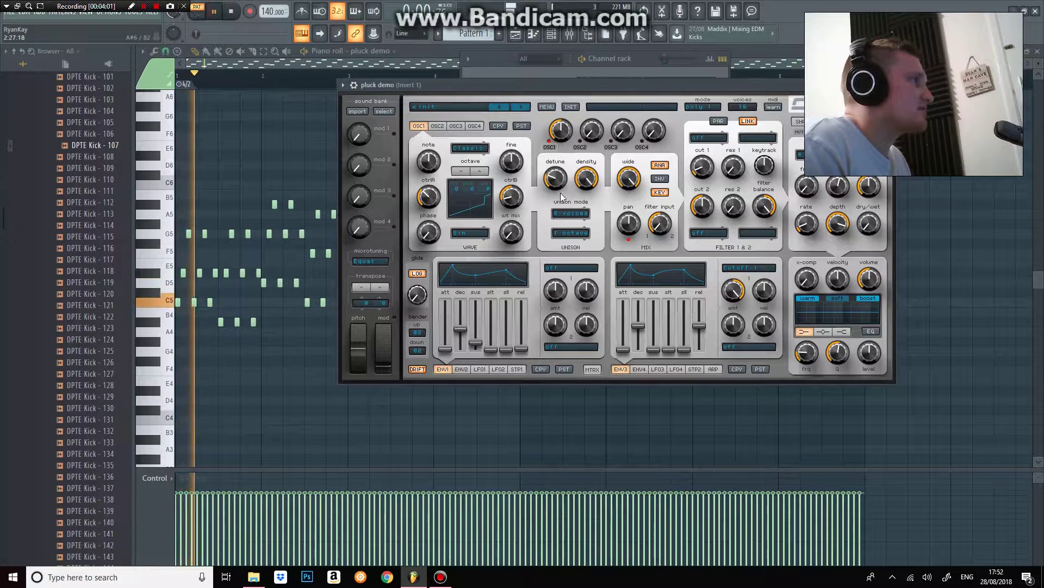
drag(552, 179, 550, 190)
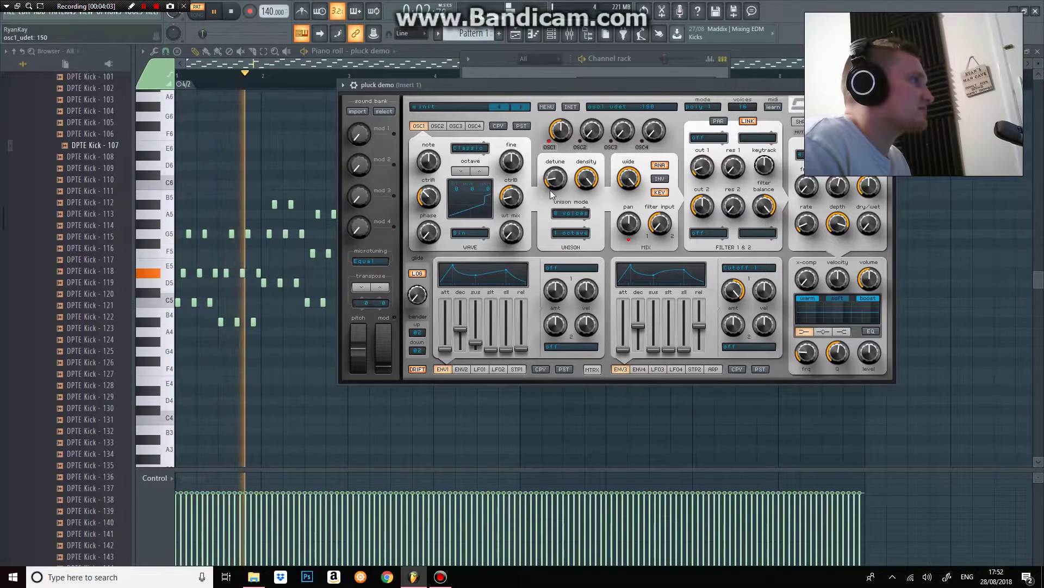
click(232, 11)
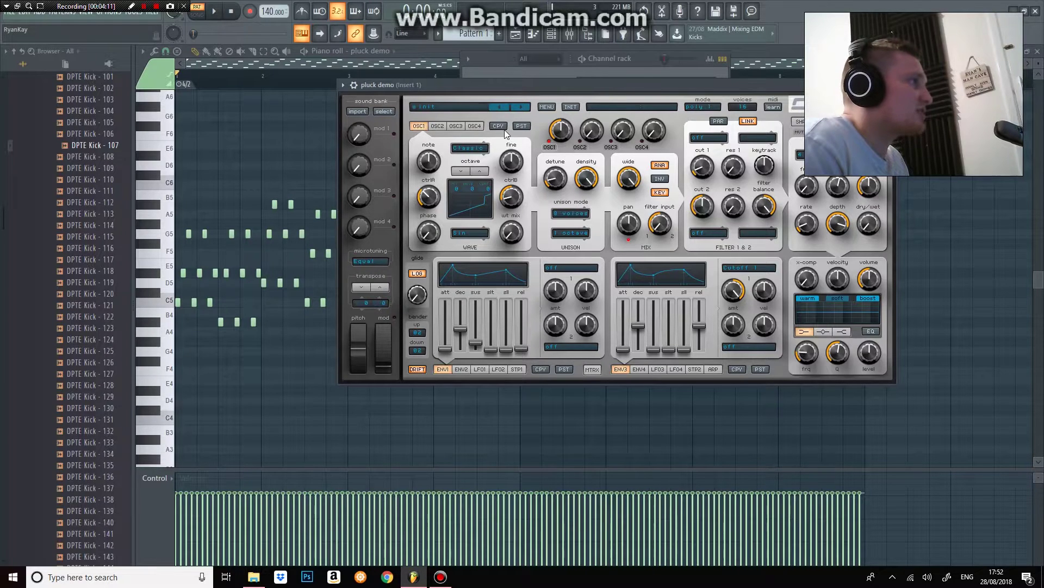
Set up OSC2 from OSC1's settings with control B at about 765, and compare the oscillators by toggling their mutes during playback
click(437, 127)
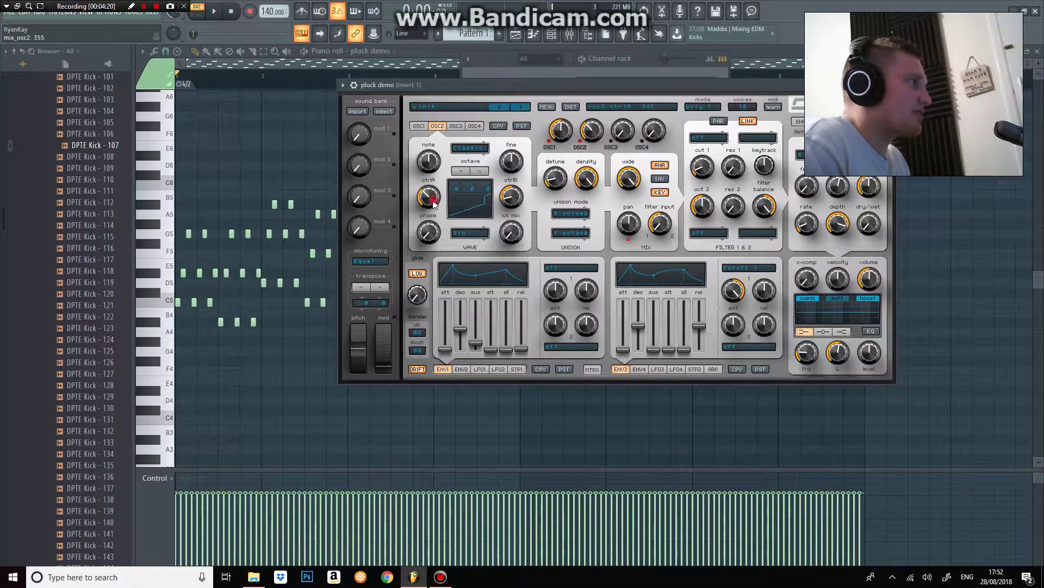
drag(507, 201, 519, 141)
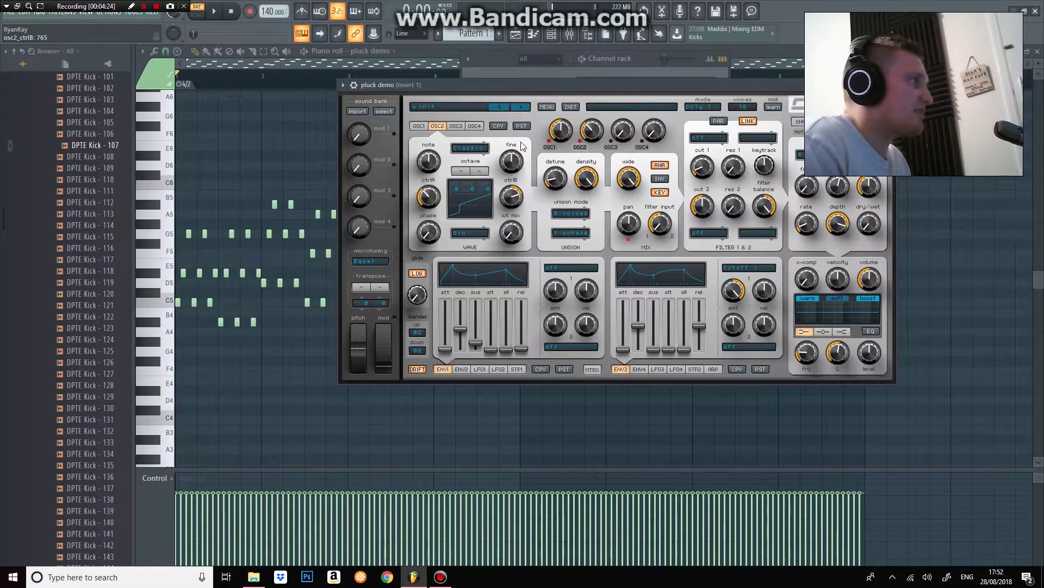
key(space)
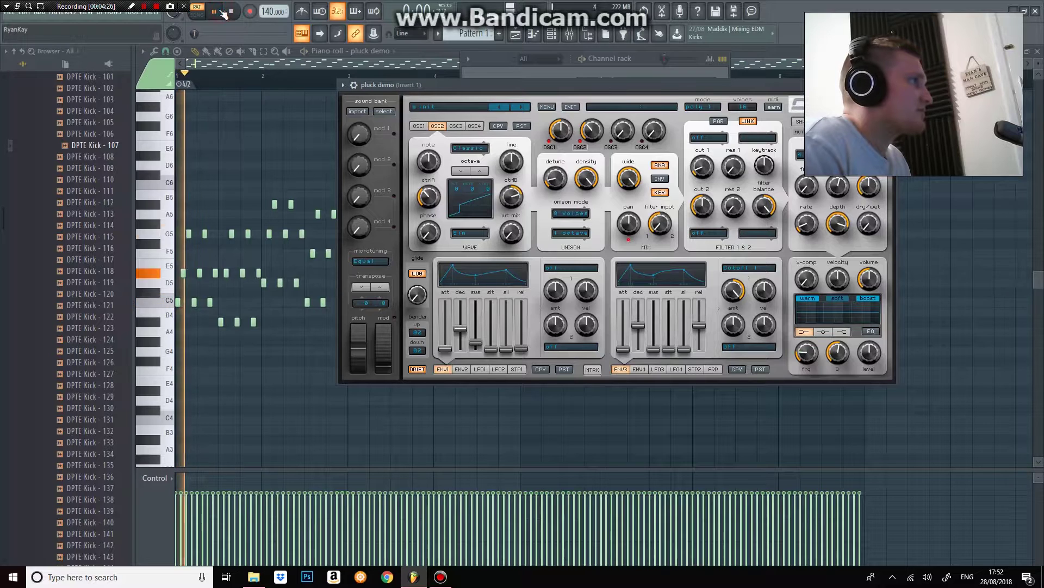
click(549, 142)
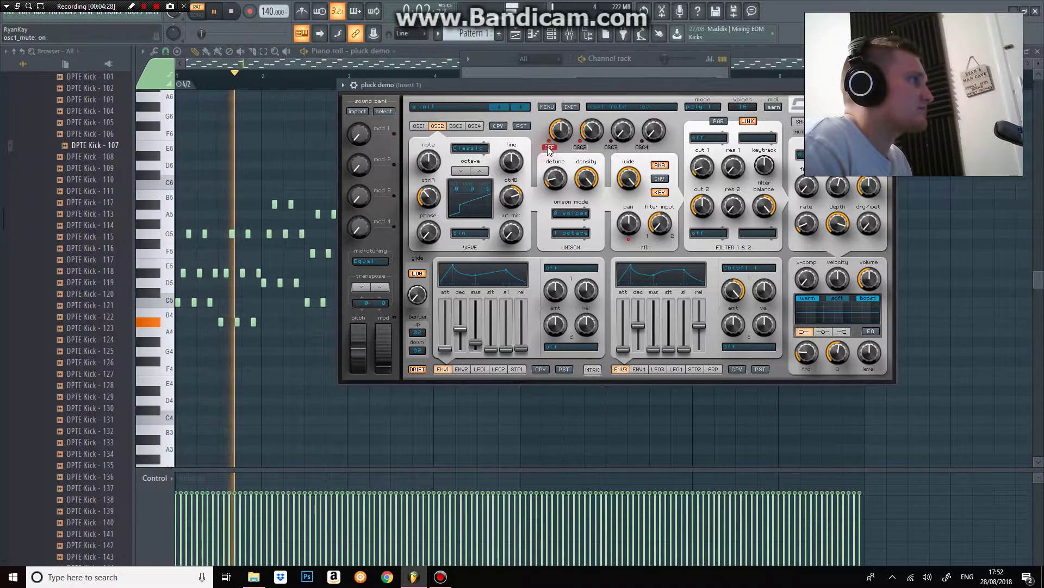
click(580, 142)
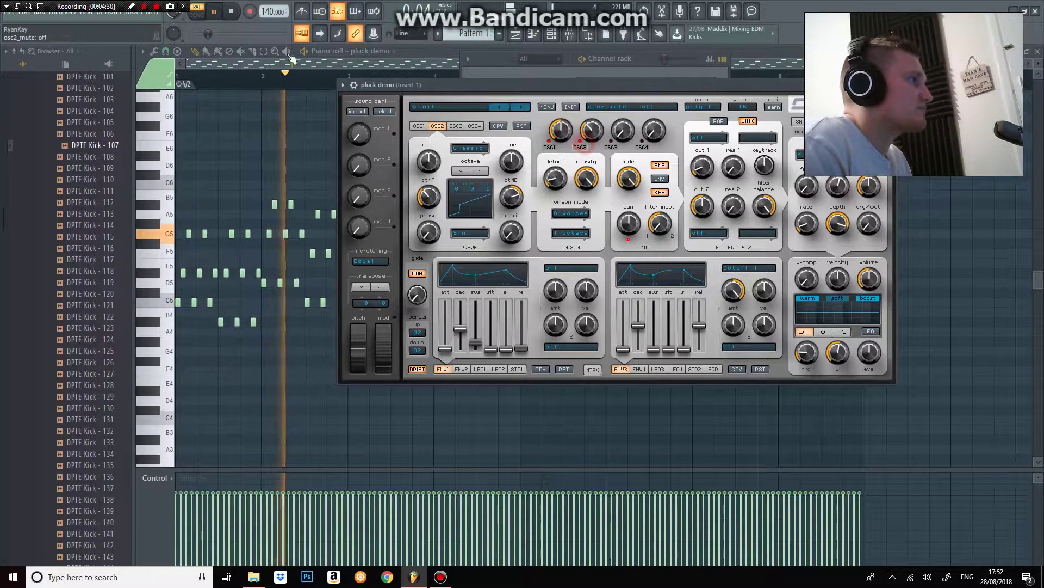
click(231, 17)
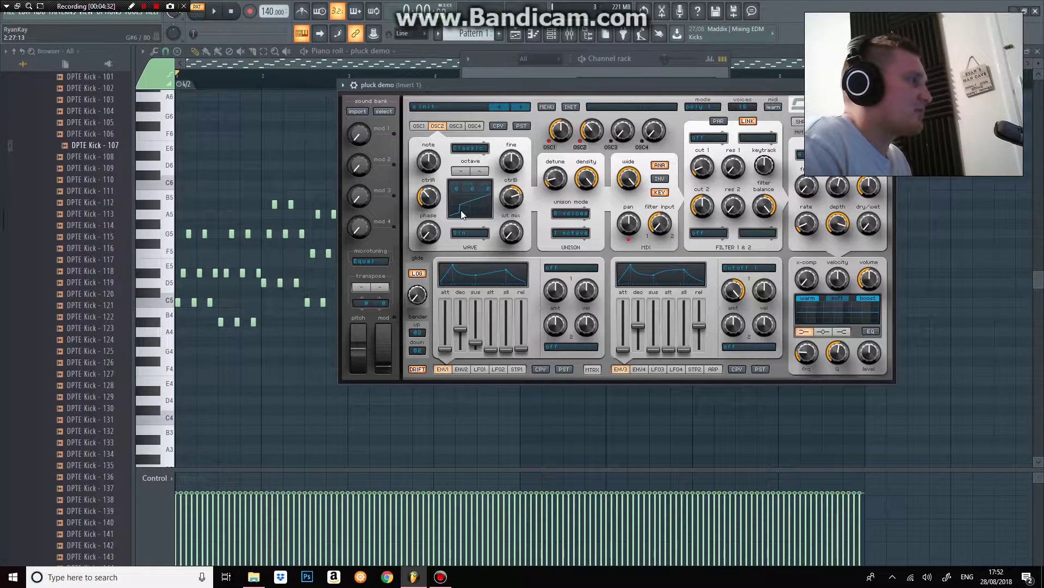
Compare OSC1 with OSC2, raise OSC2's unison detune to about 290, and audition the pattern
click(419, 126)
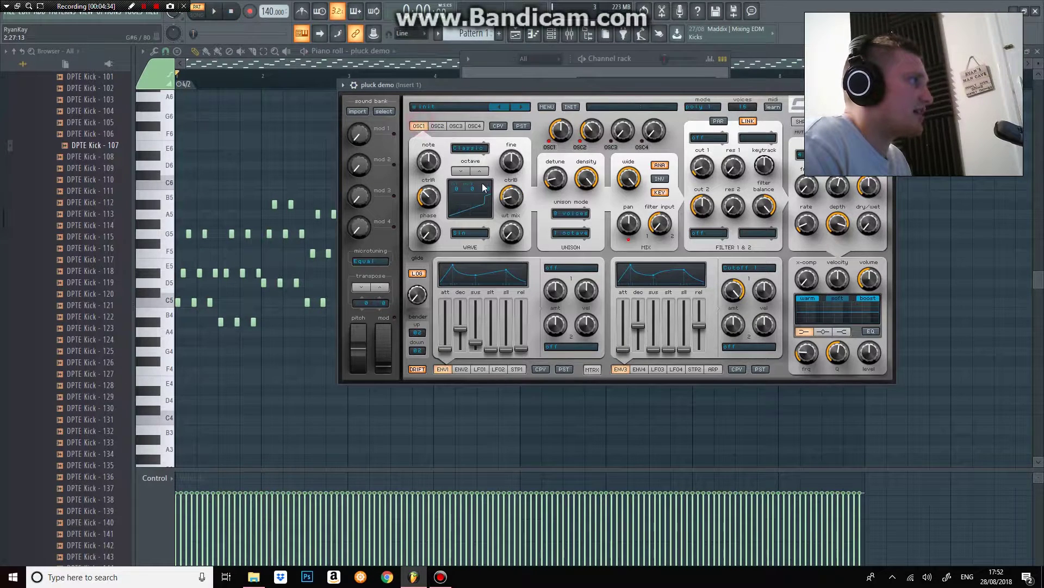
click(437, 126)
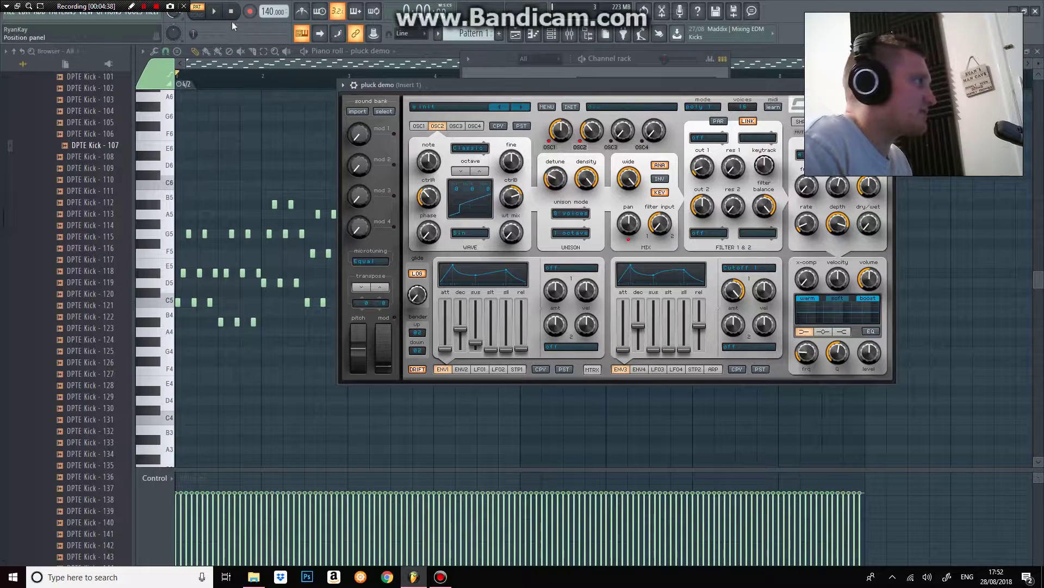
key(space)
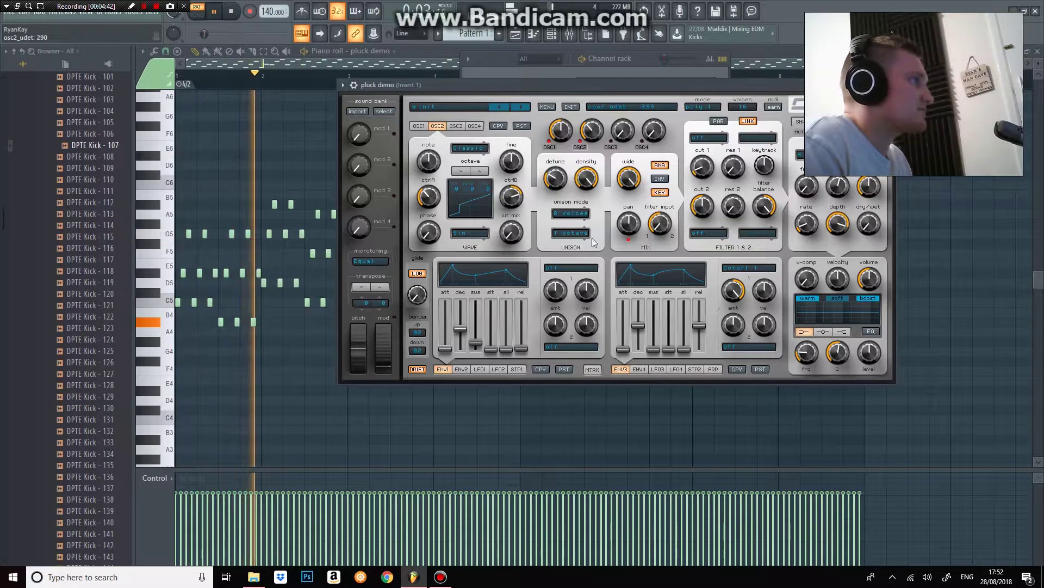
click(231, 11)
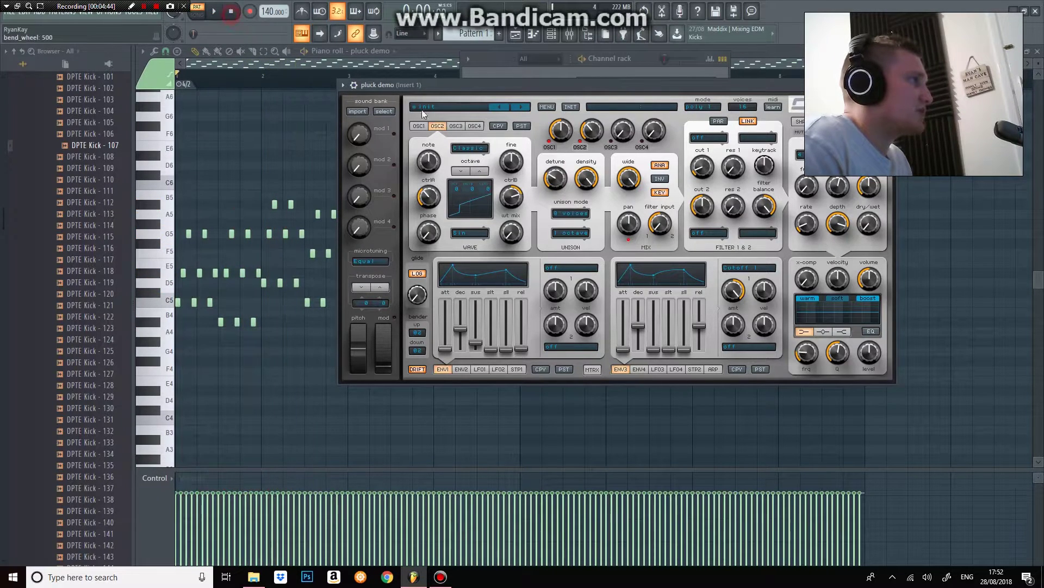
Set up OSC3 from OSC1's settings with fine tuning at 540, and set OSC1's fine tuning to 460
click(419, 125)
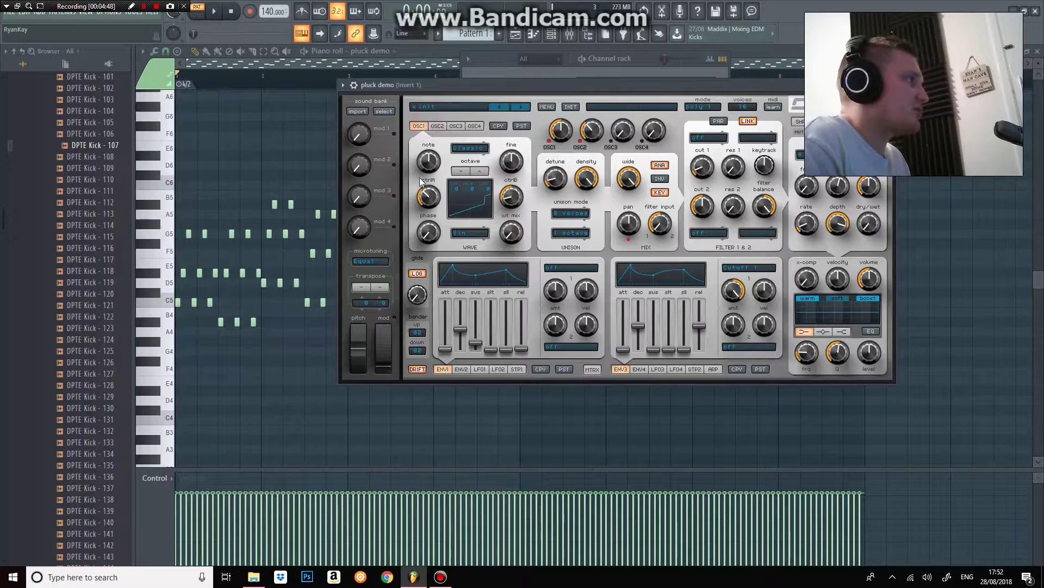
click(458, 126)
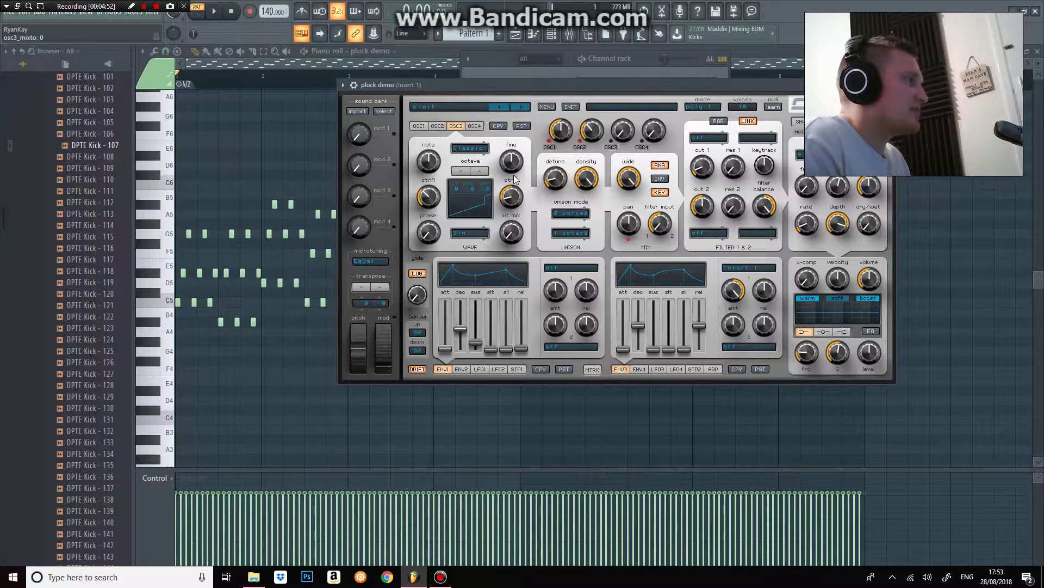
drag(509, 164, 517, 168)
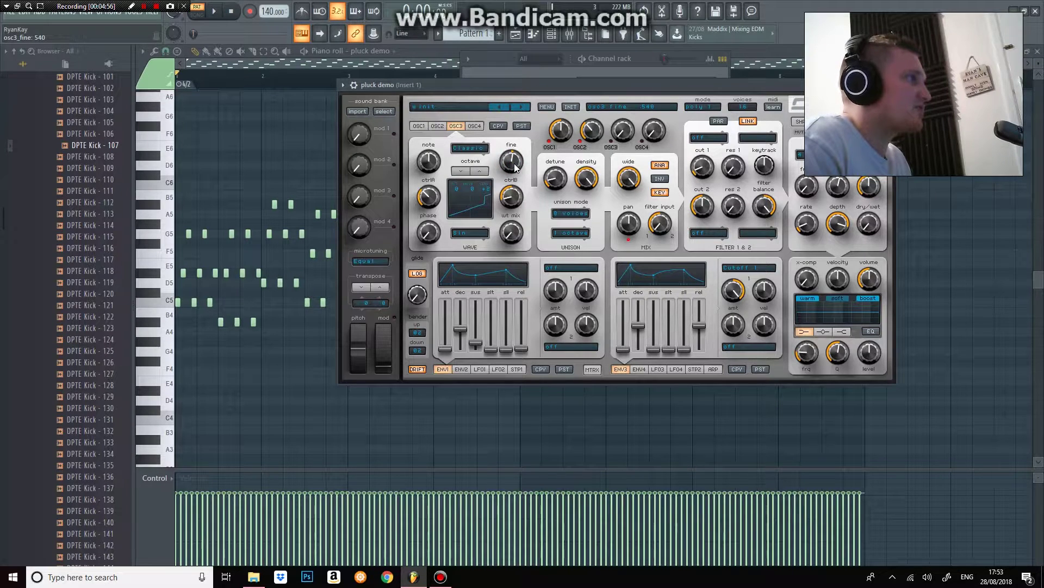
click(419, 126)
scroll(506, 169, down, 5)
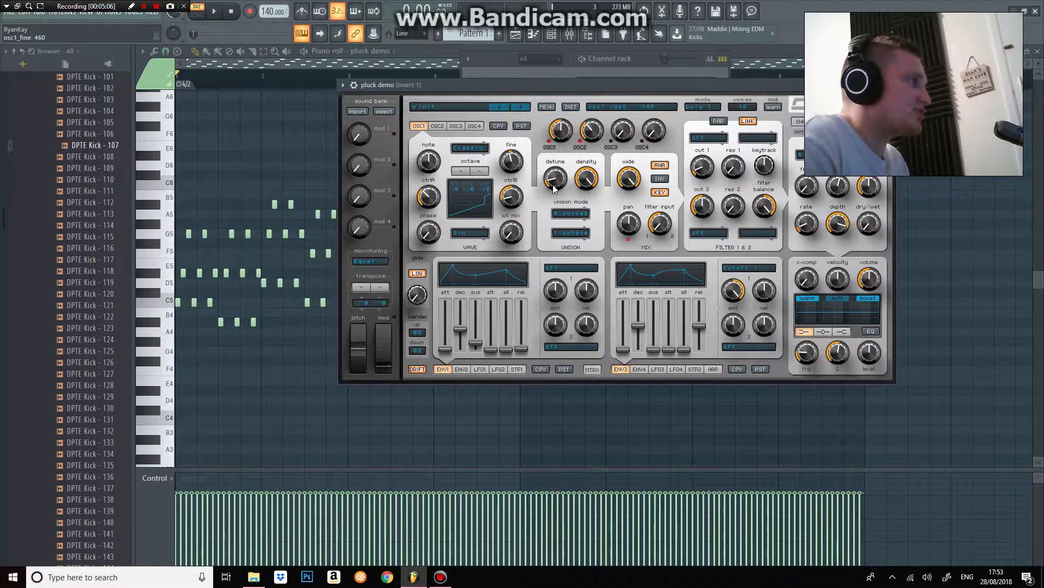
Audition the pattern, comparing OSC2 and OSC3, and reduce OSC3's mix level to about 185
key(space)
click(438, 126)
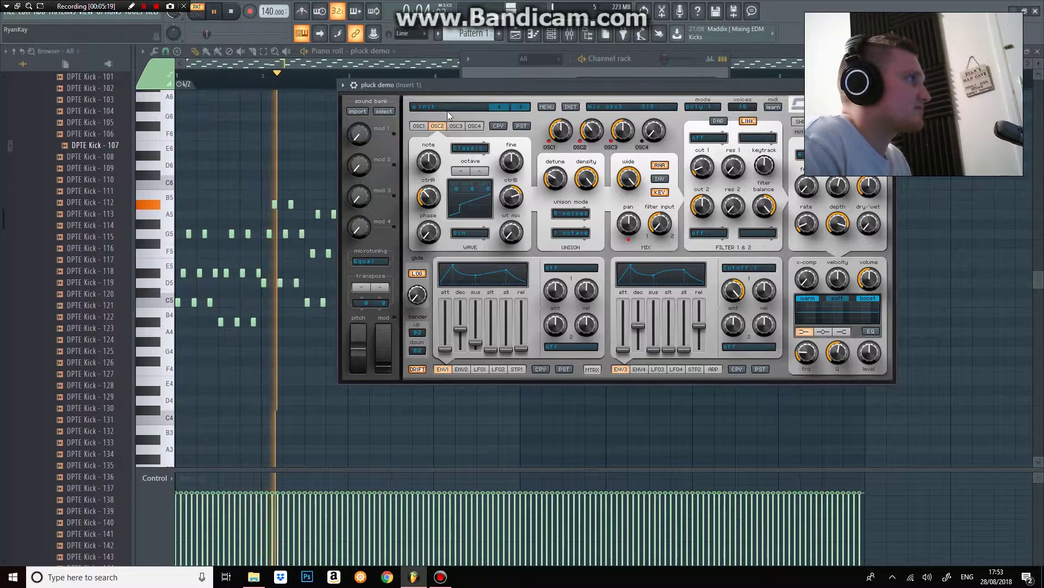
key(space)
click(456, 125)
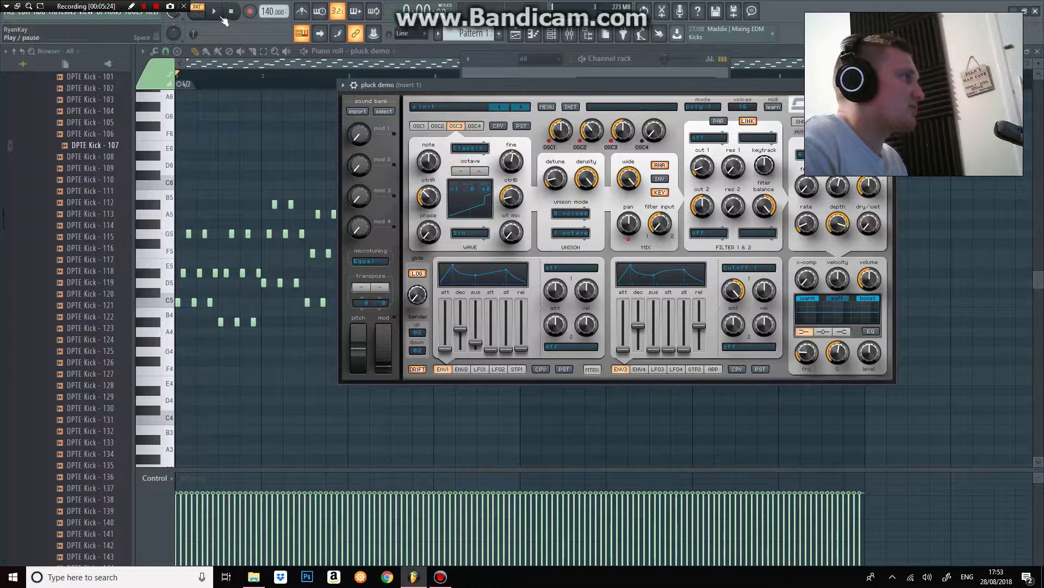
key(space)
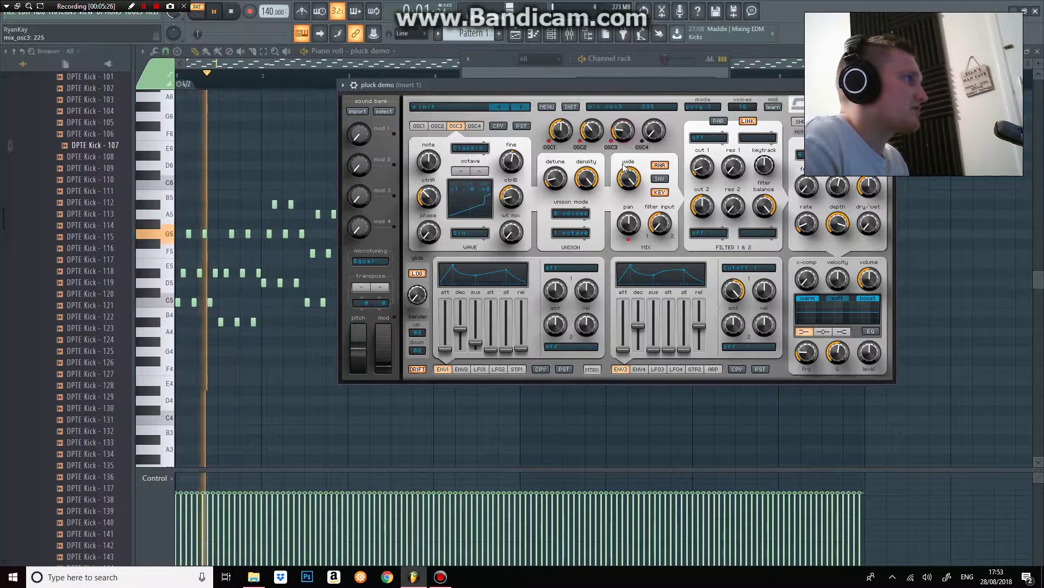
drag(624, 172, 624, 168)
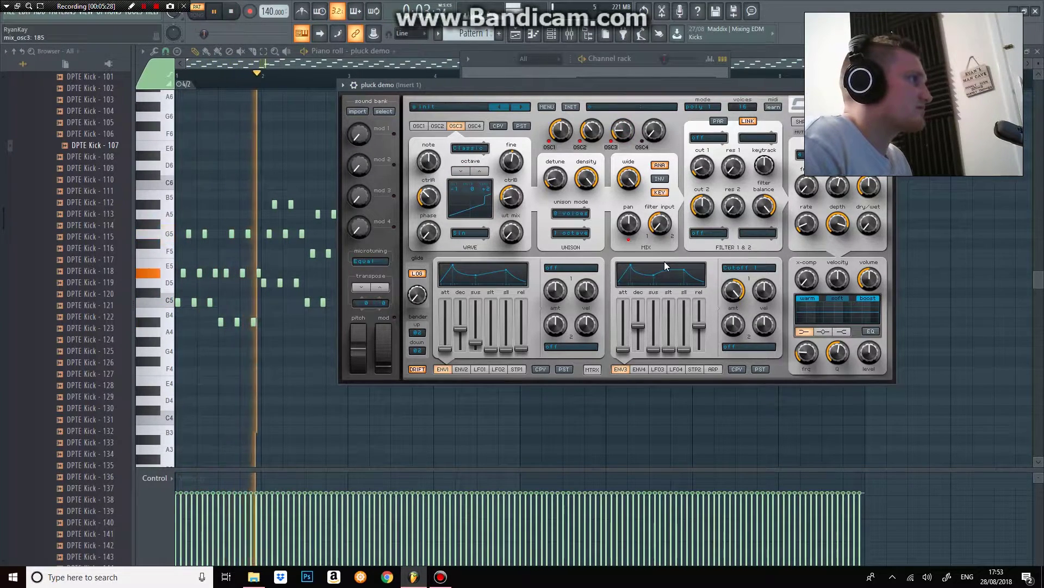
key(space)
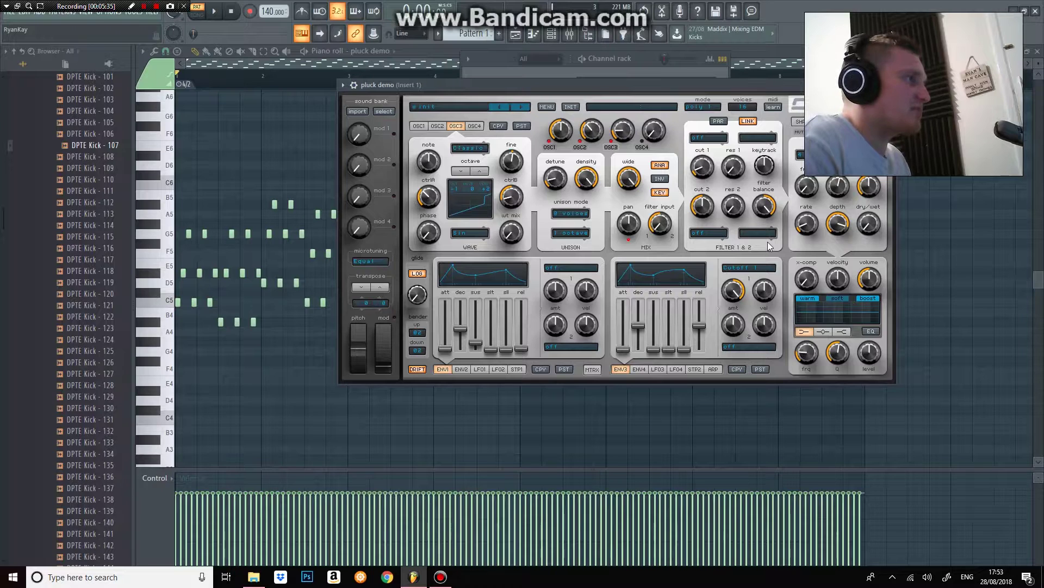
Set OSC4's oscillator type to FM with the Alarm 1 waveform
click(476, 126)
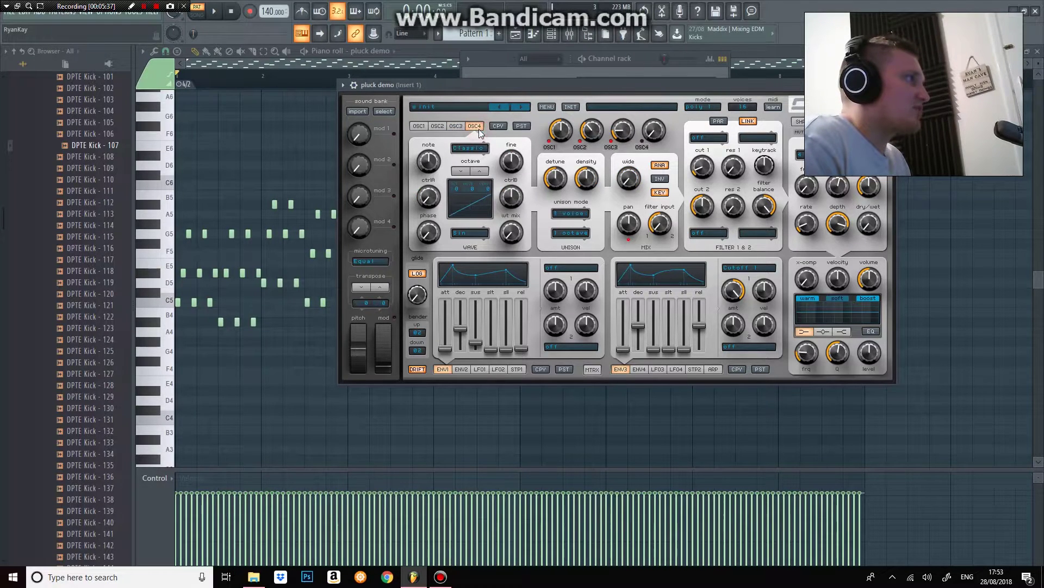
click(469, 148)
click(504, 181)
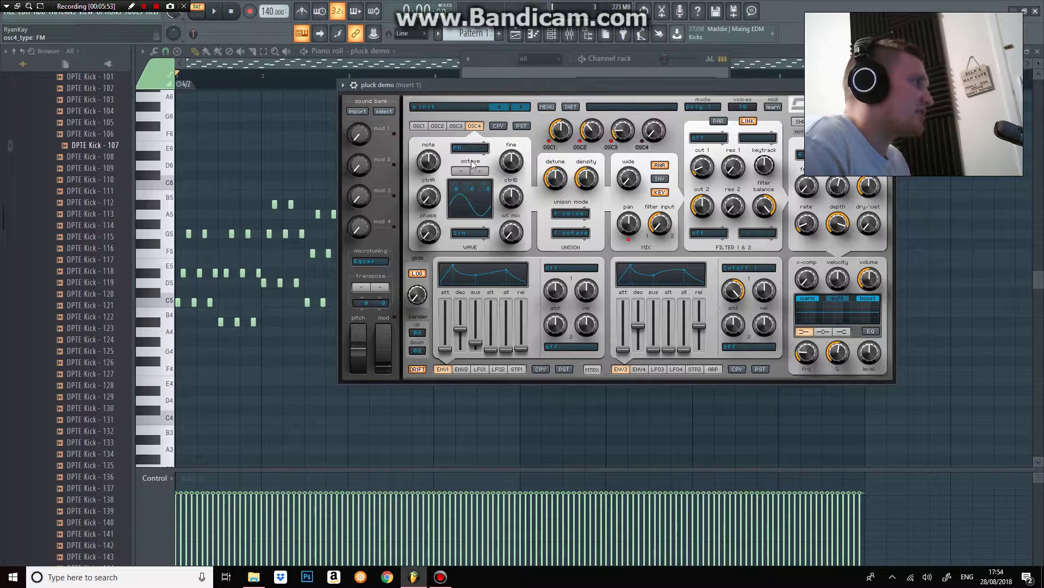
click(468, 232)
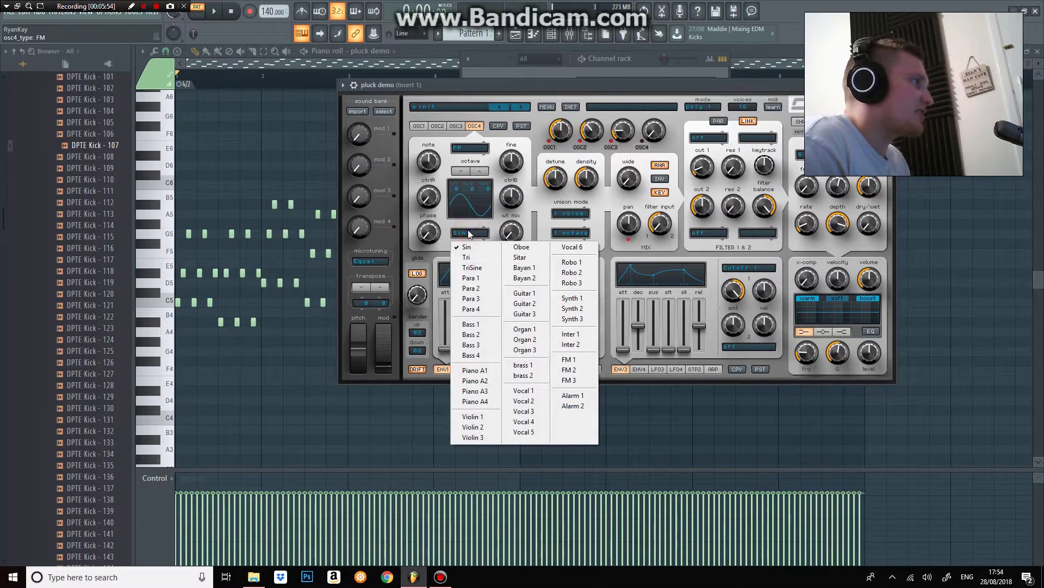
click(575, 399)
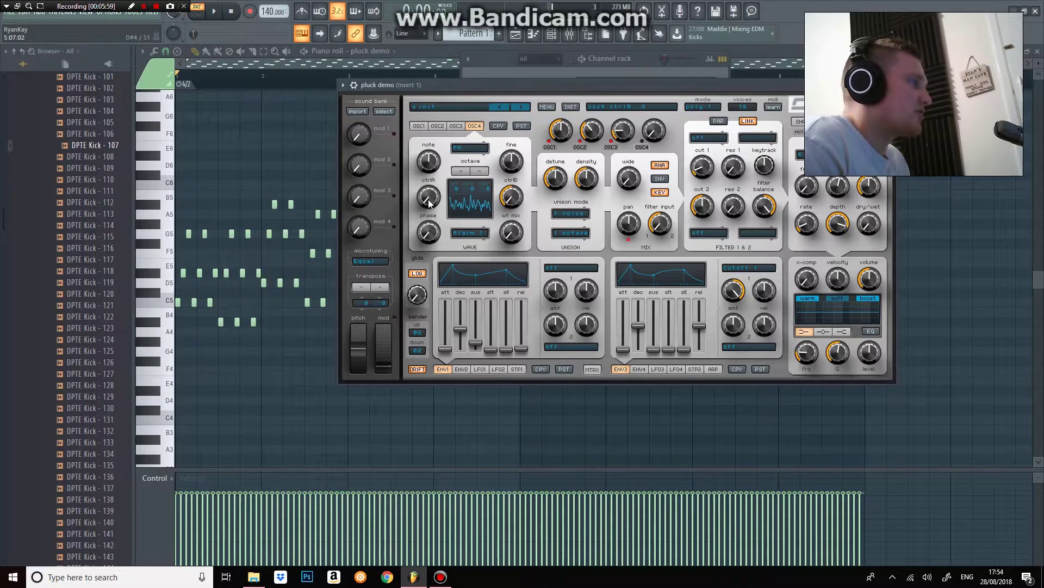
Isolate OSC4 at a mix level of about 555 and set its control A to about 340 during playback
click(610, 143)
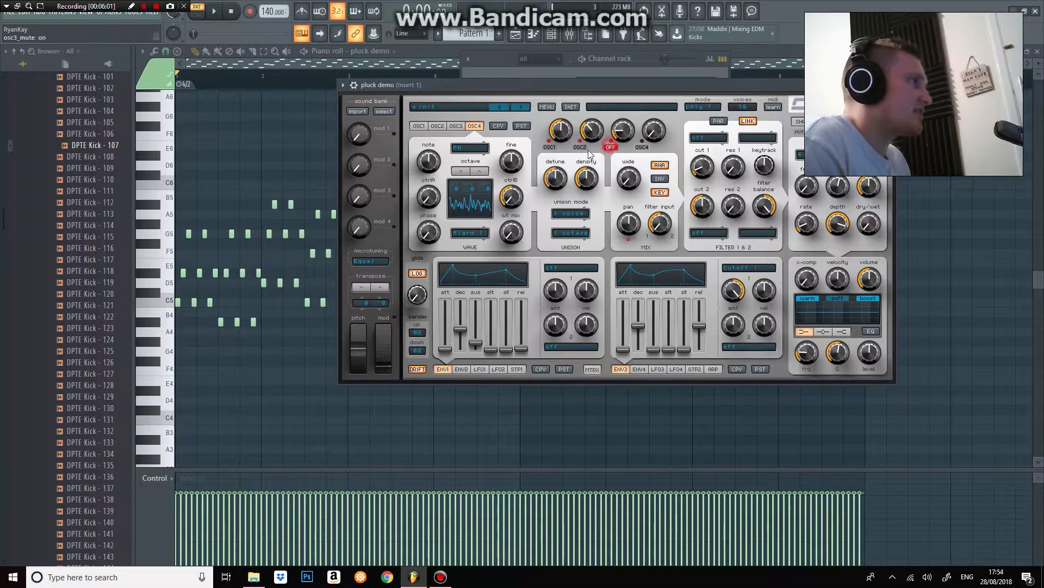
drag(653, 140, 665, 92)
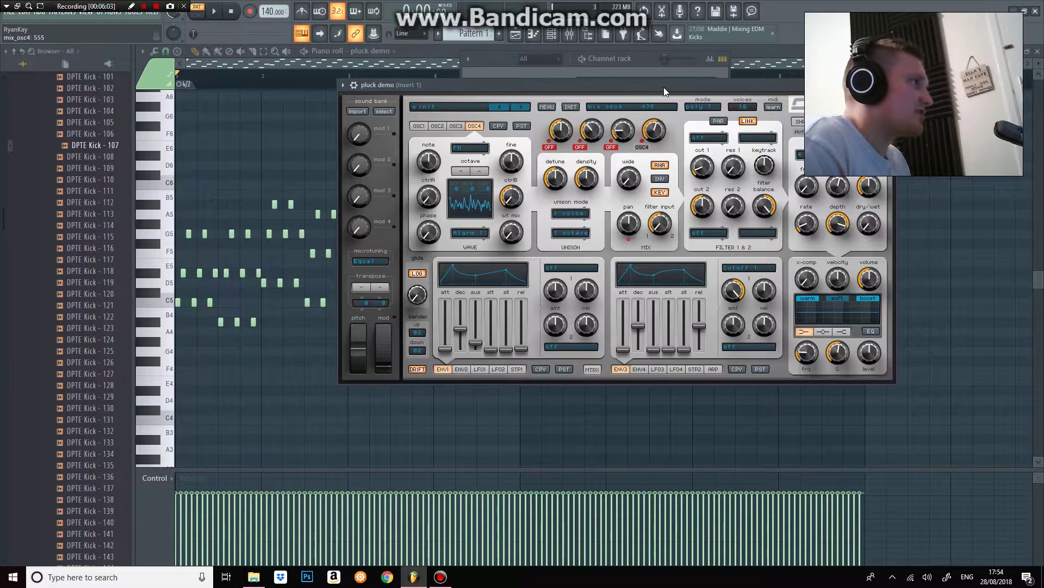
key(space)
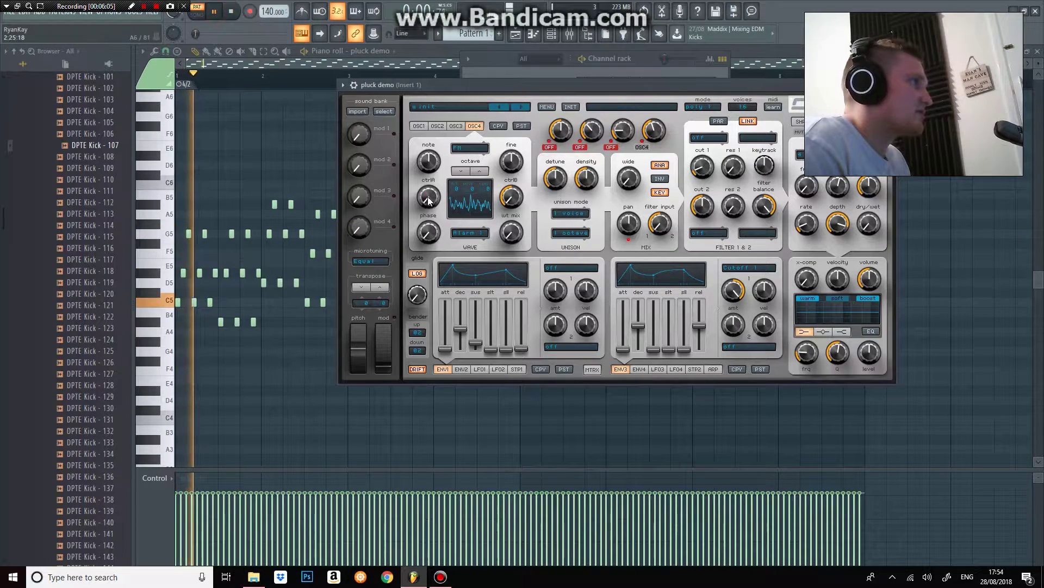
drag(430, 175, 427, 158)
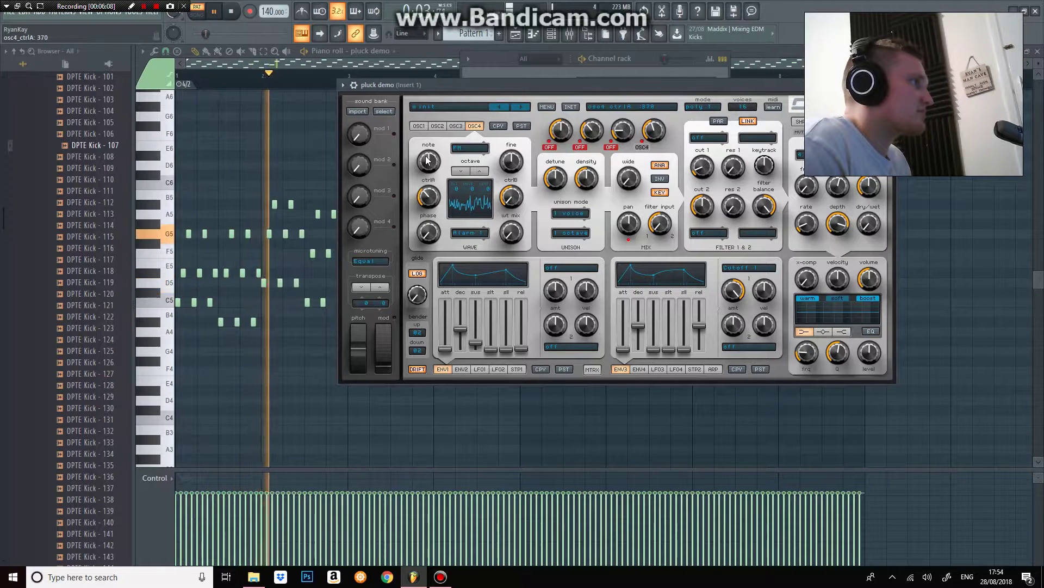
click(455, 127)
click(474, 126)
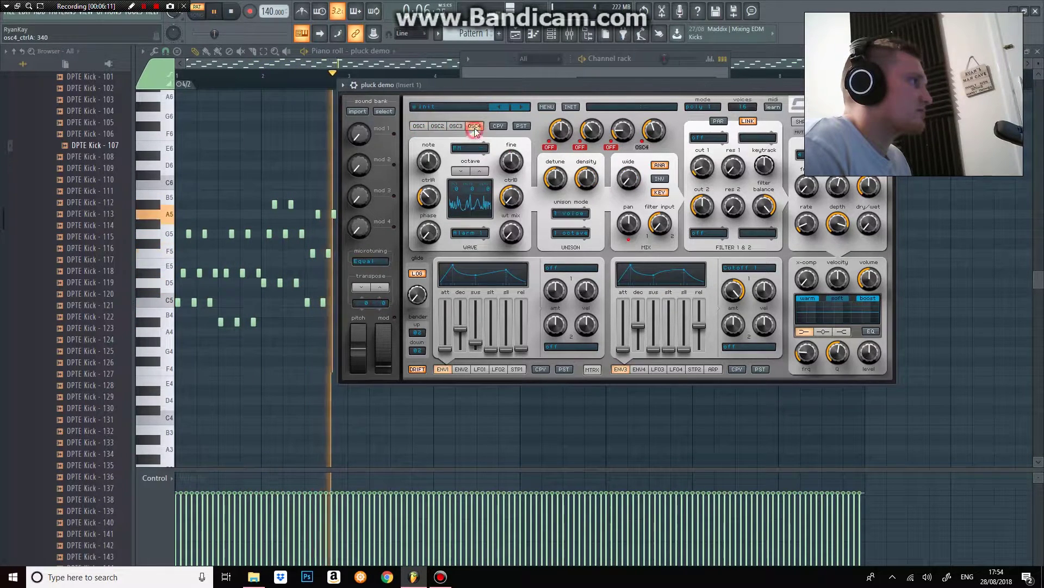
Set OSC4's unison to 5 voices, listen to it, and stop playback
click(567, 218)
click(579, 278)
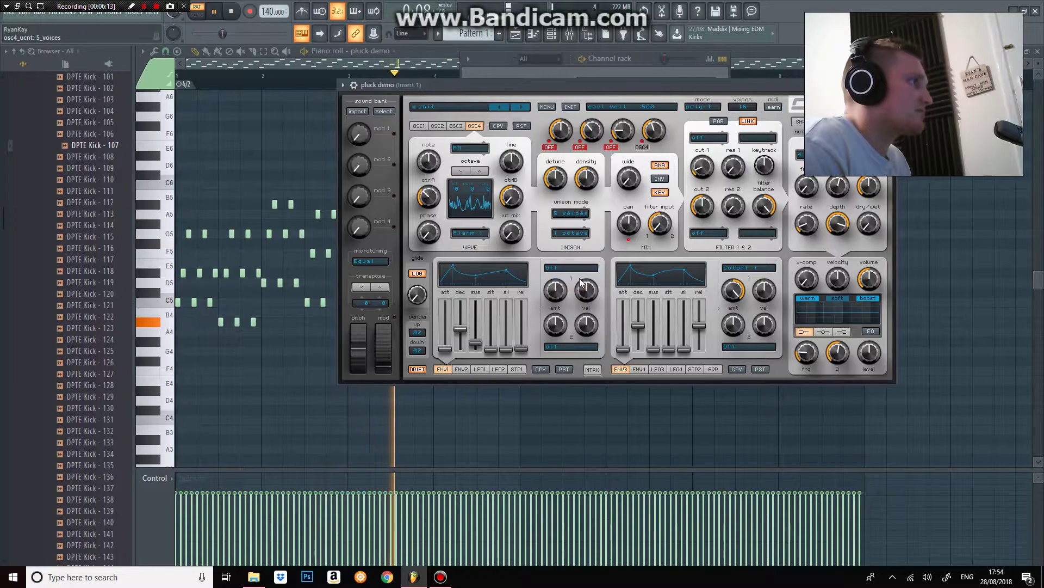
key(space)
Set OSC3's unison width to about 360, and audition all four oscillators unmuted with OSC4's mix level at about 360
click(645, 148)
click(455, 126)
drag(644, 187, 631, 242)
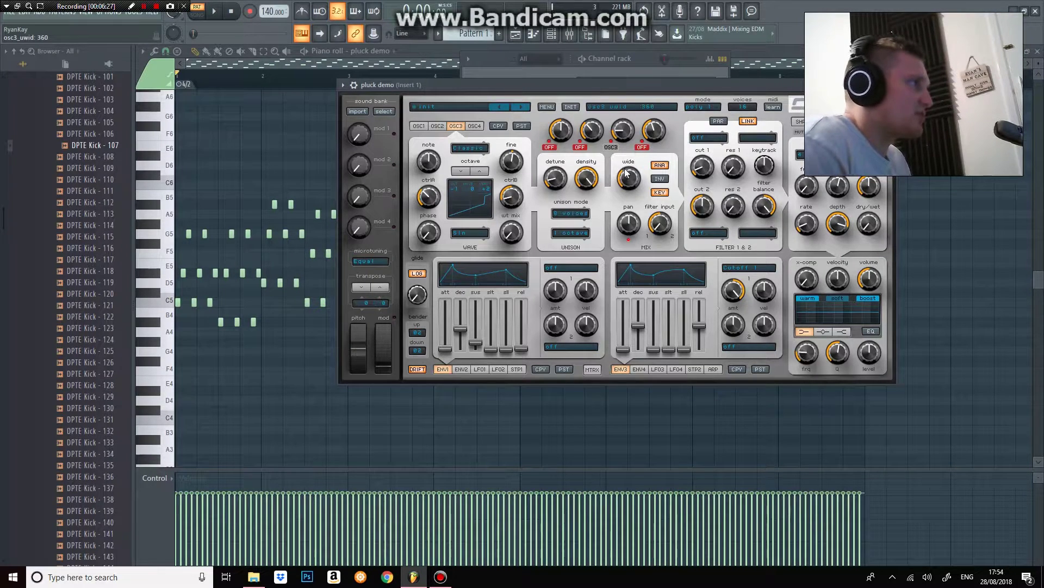
key(space)
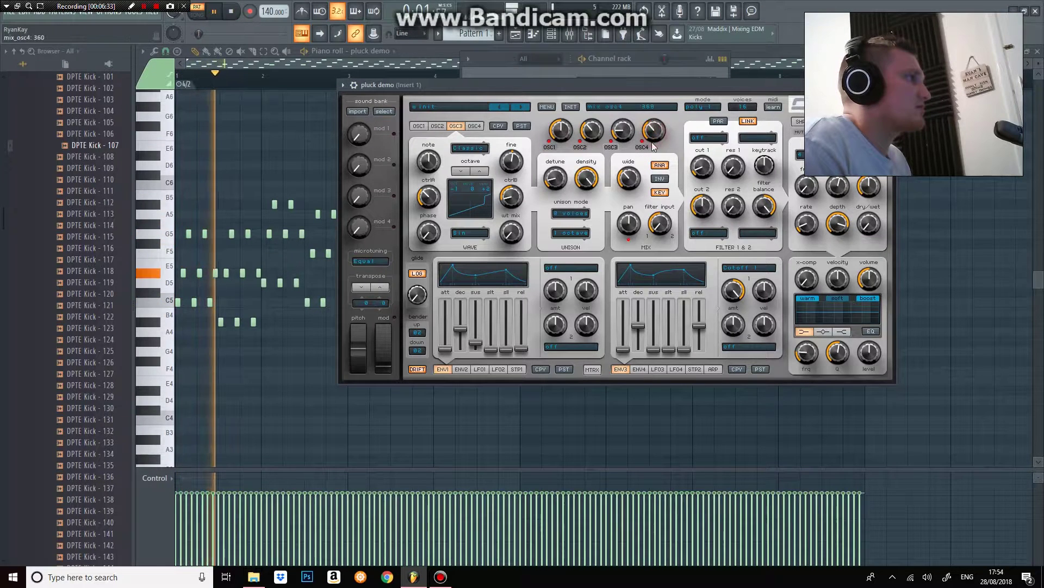
click(232, 12)
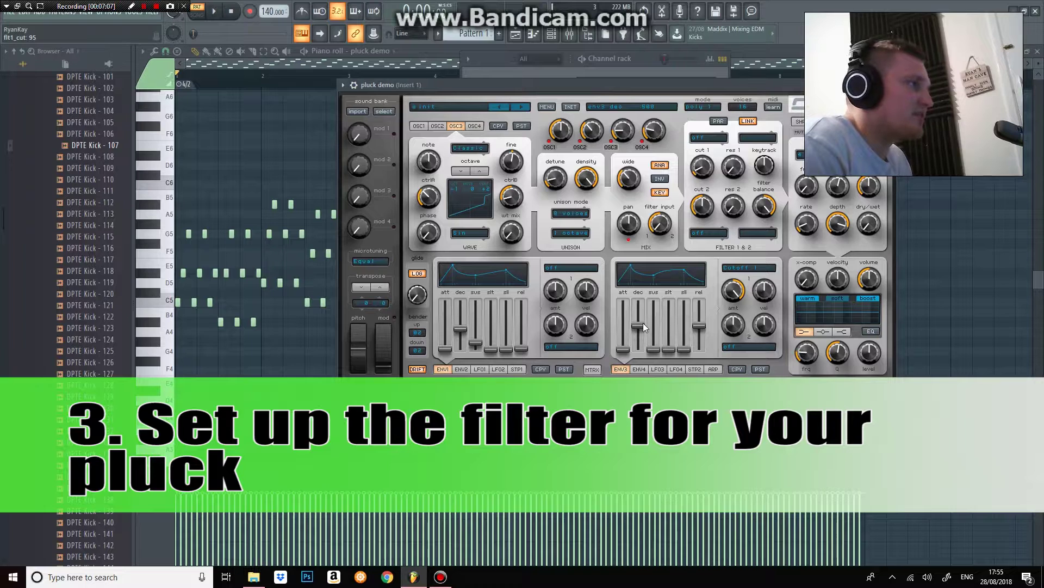
Set filter 1 to the perfecto LP4 type with ENV3's cutoff modulation amount at about 870
drag(733, 288, 736, 304)
click(709, 137)
click(708, 168)
drag(730, 293, 730, 291)
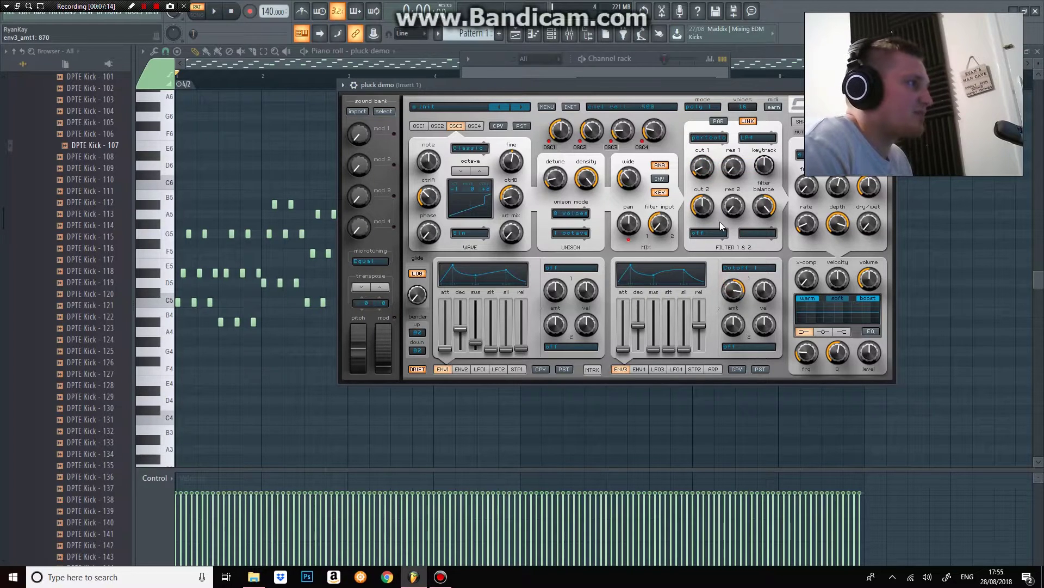
Set filter 1's cutoff to about 230 while auditioning the pattern
key(space)
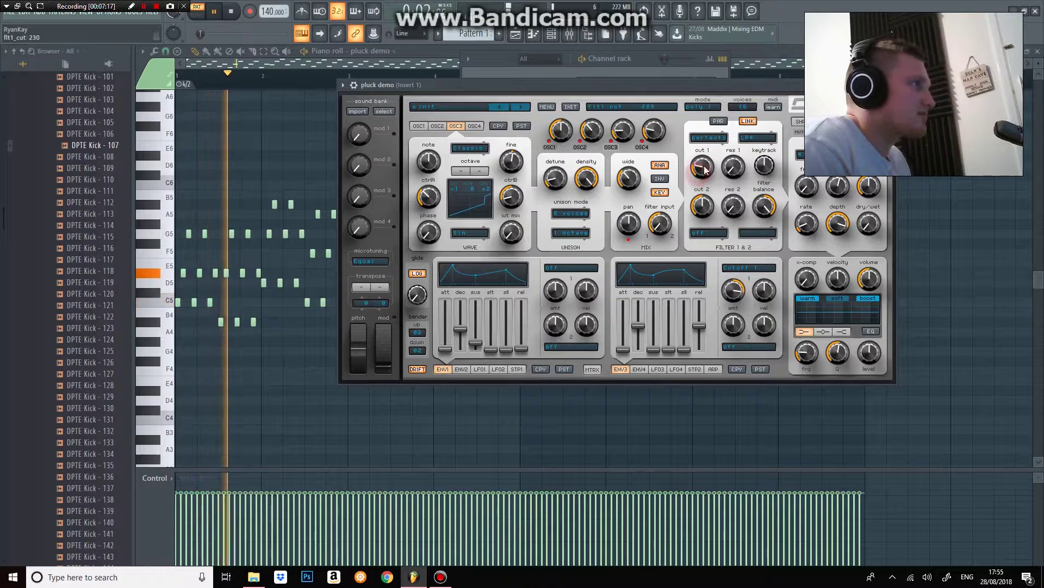
drag(703, 167, 705, 173)
key(space)
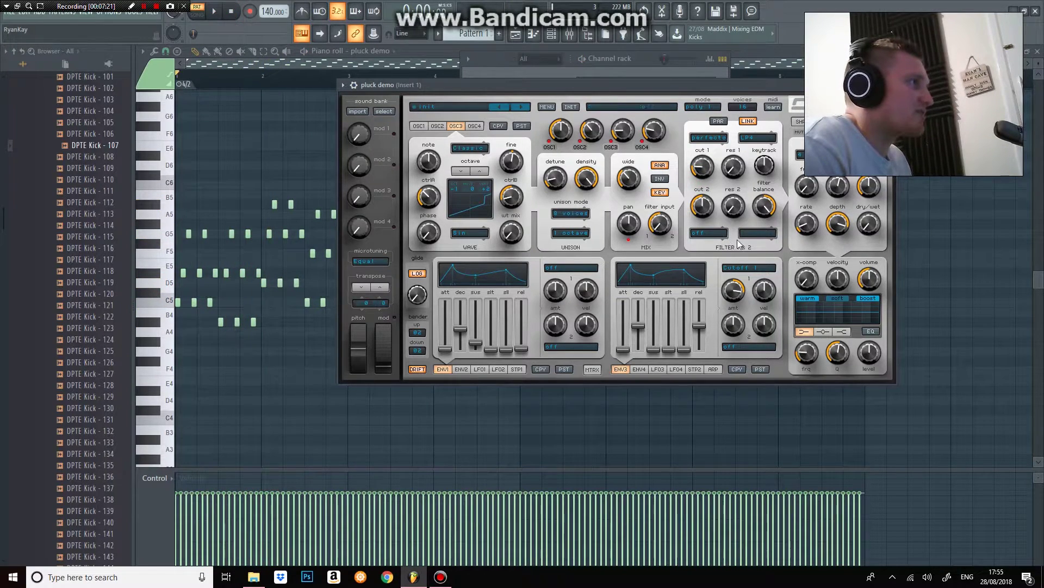
Add filter 1 resonance of about 90 and slightly raise ENV3's sustain during playback
key(space)
drag(733, 292, 736, 298)
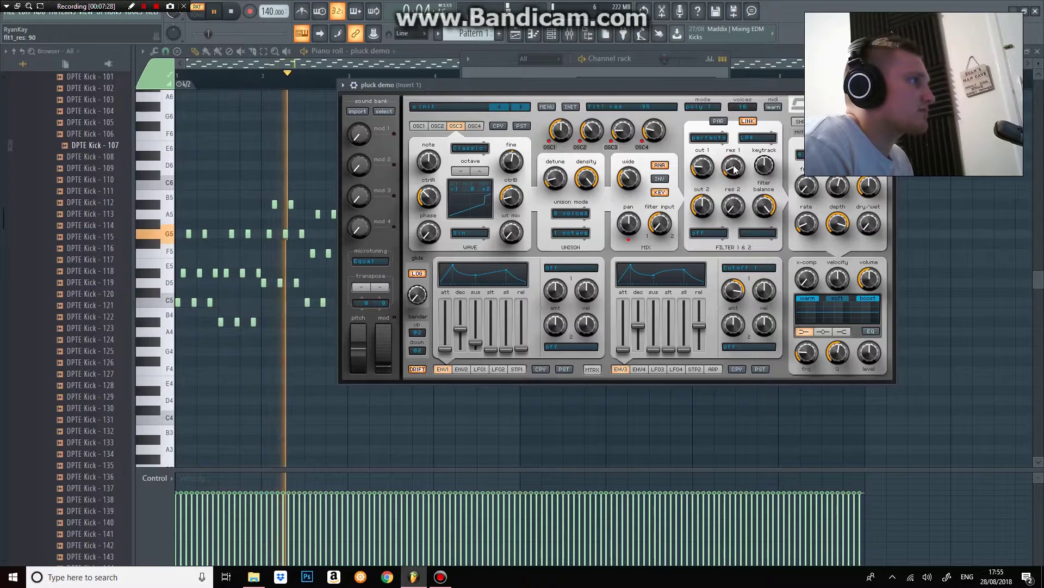
drag(656, 349, 656, 342)
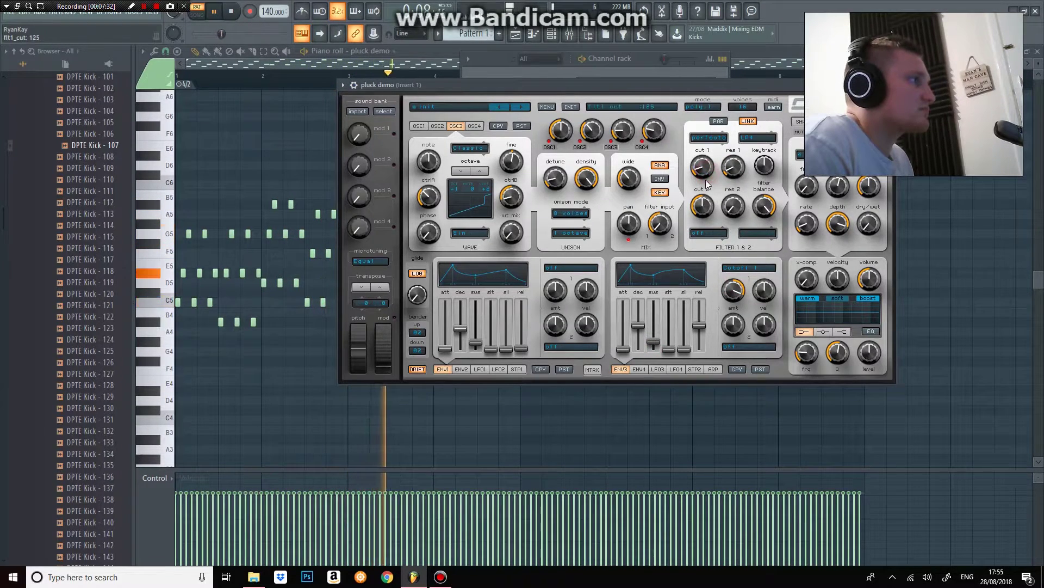
Rebalance filter 1's cutoff with ENV3's modulation amount at about 900, and audition the pattern
drag(733, 290, 733, 284)
drag(705, 173, 706, 170)
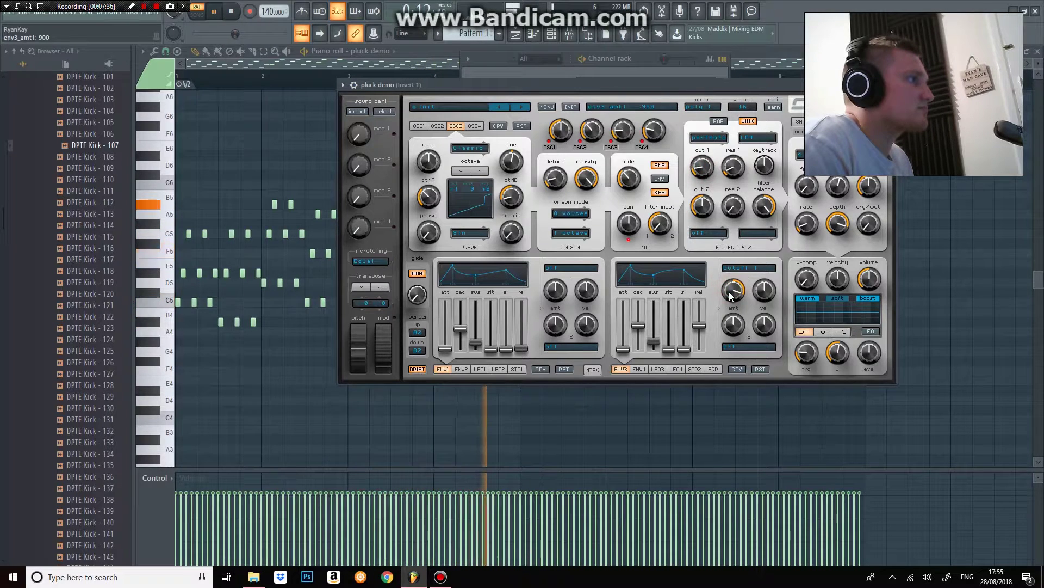
click(231, 12)
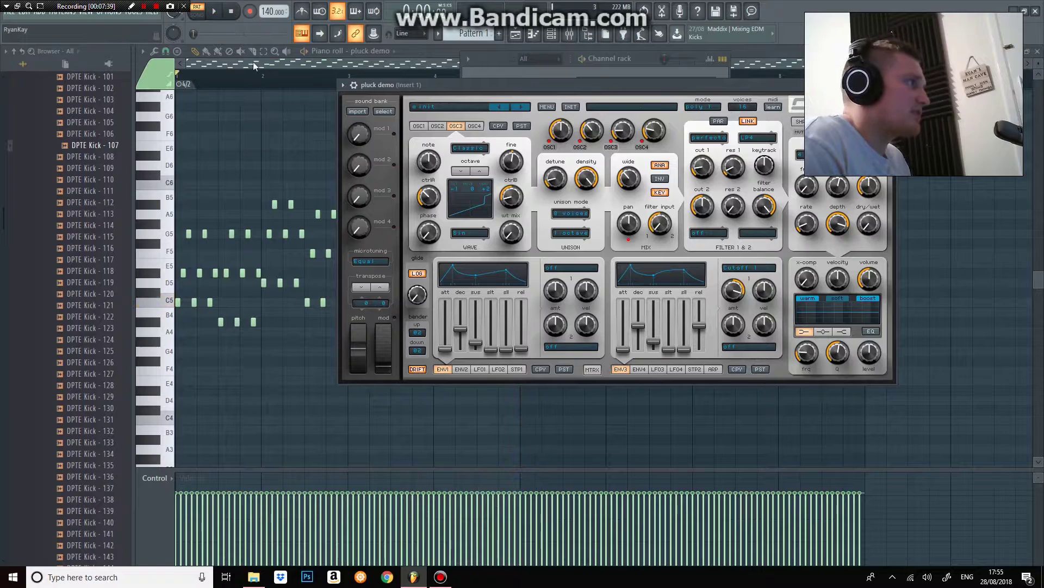
key(space)
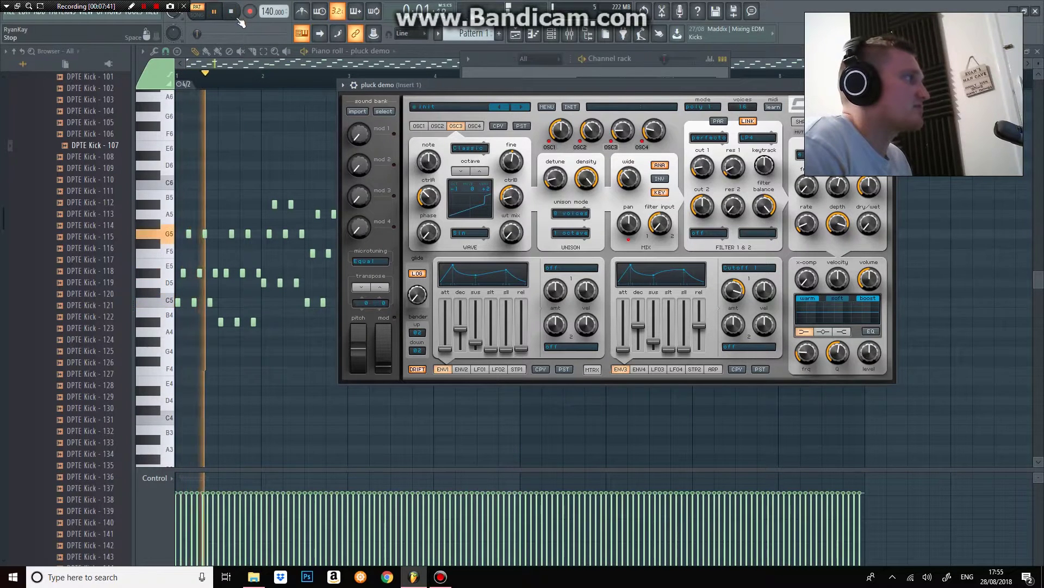
click(238, 19)
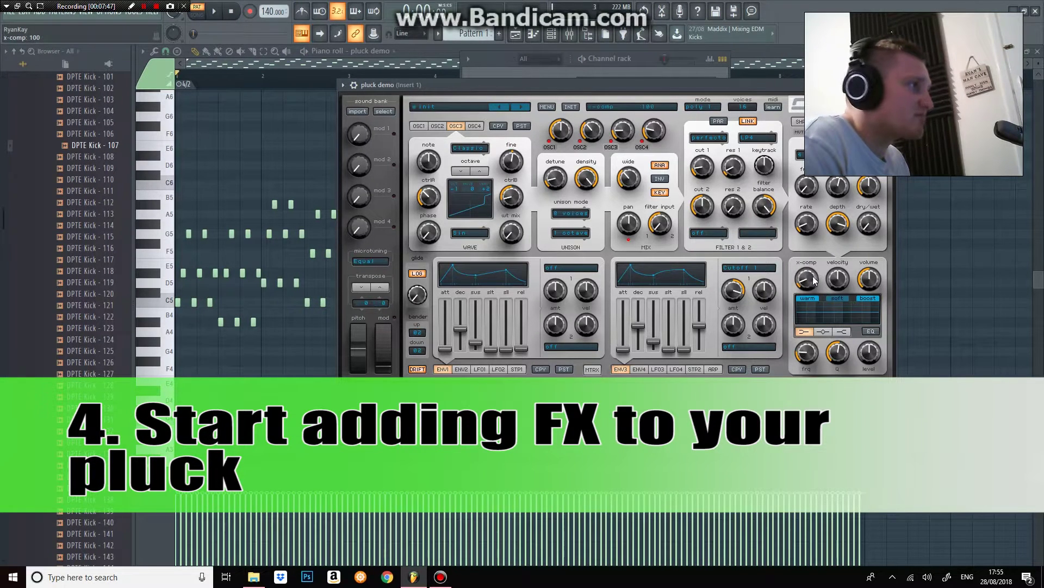
Set x-comp to about 100, and enable the EQ with its low band cut fully and its frequency tuned during playback
key(space)
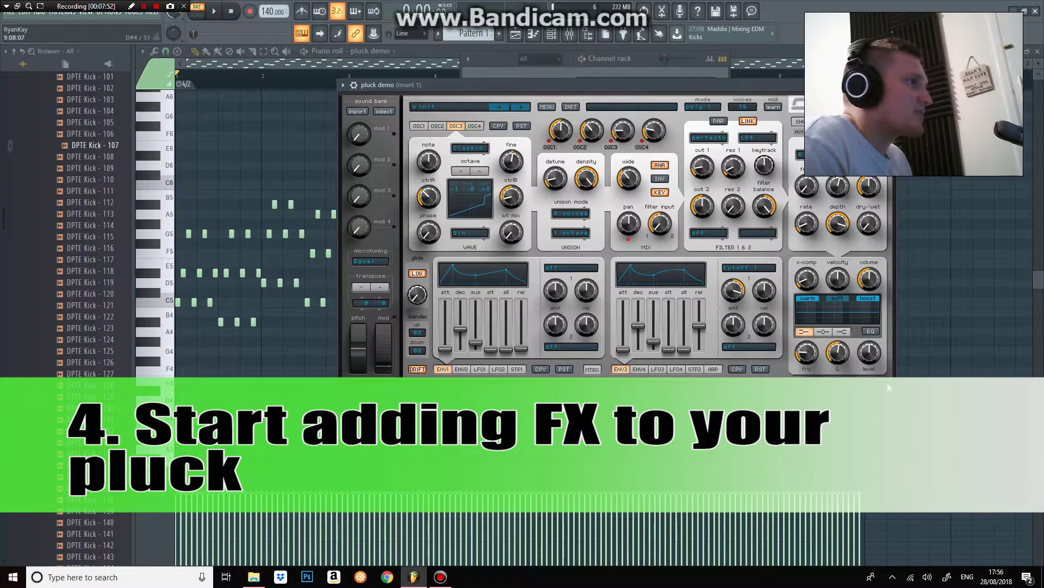
drag(872, 356, 871, 458)
click(216, 11)
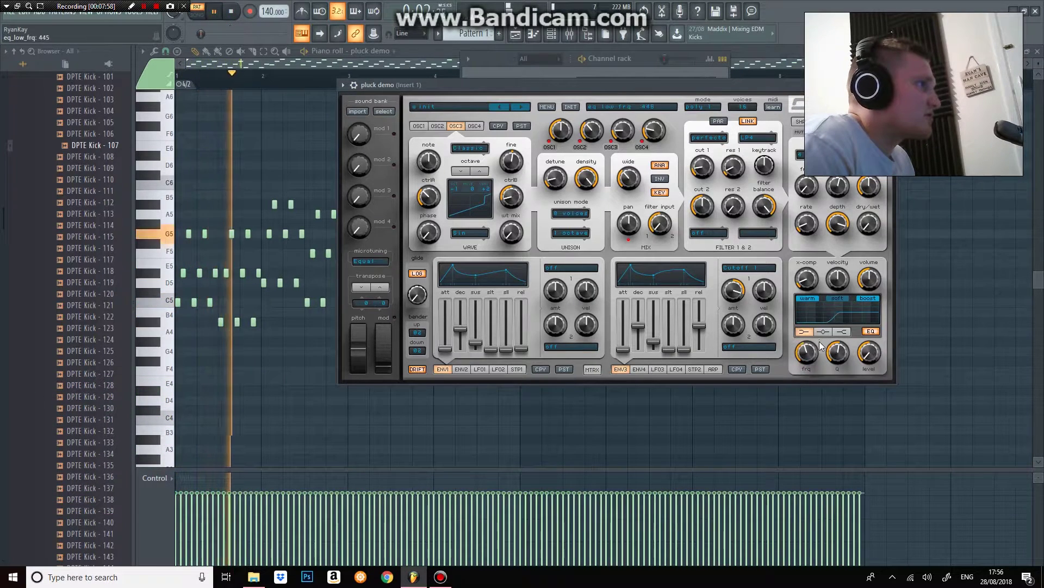
key(space)
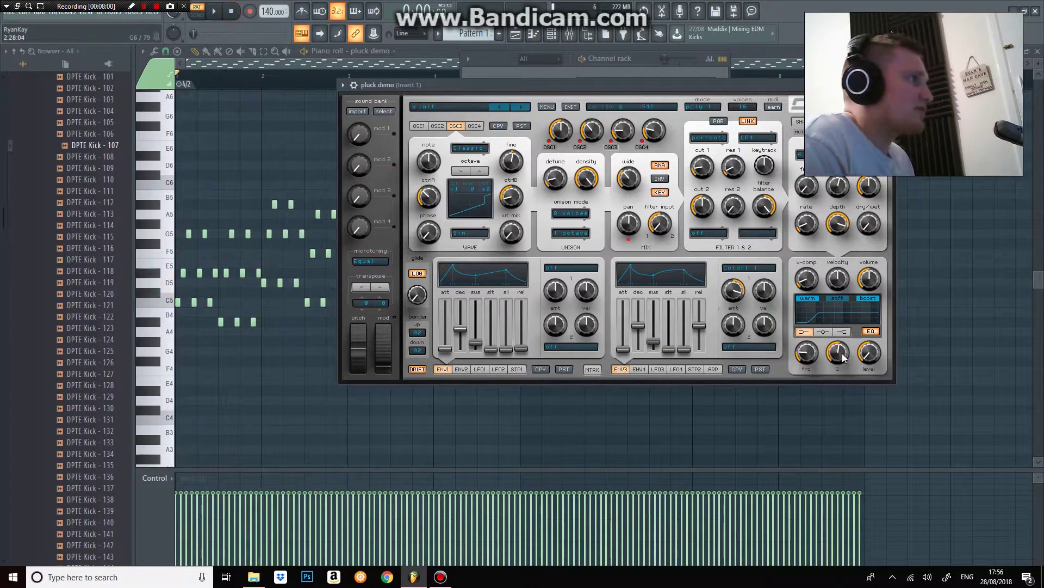
Boost the EQ's mid band at a frequency of about 655 and adjust the high band while auditioning
click(827, 332)
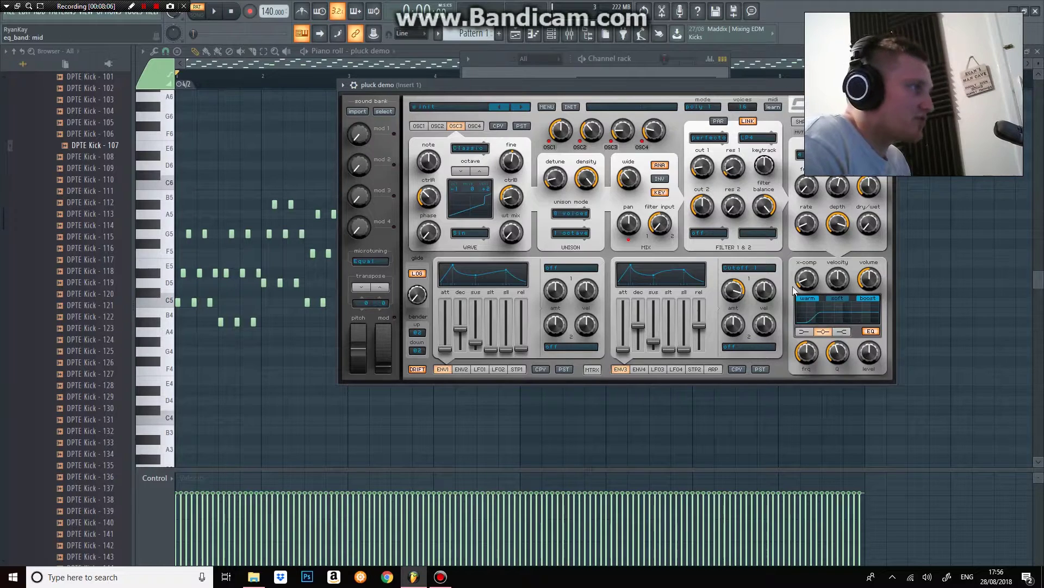
key(space)
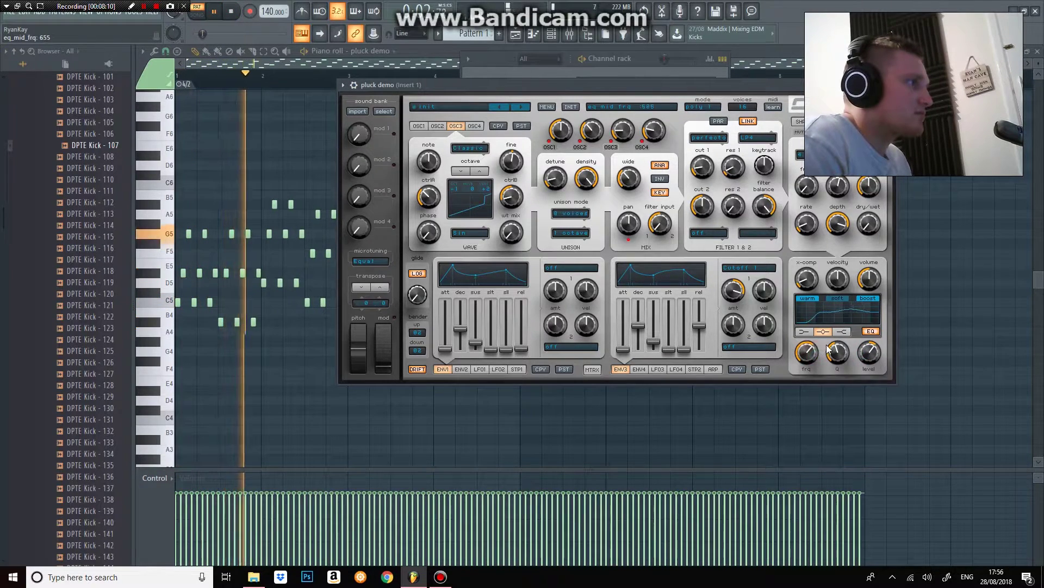
drag(839, 356, 868, 355)
click(841, 331)
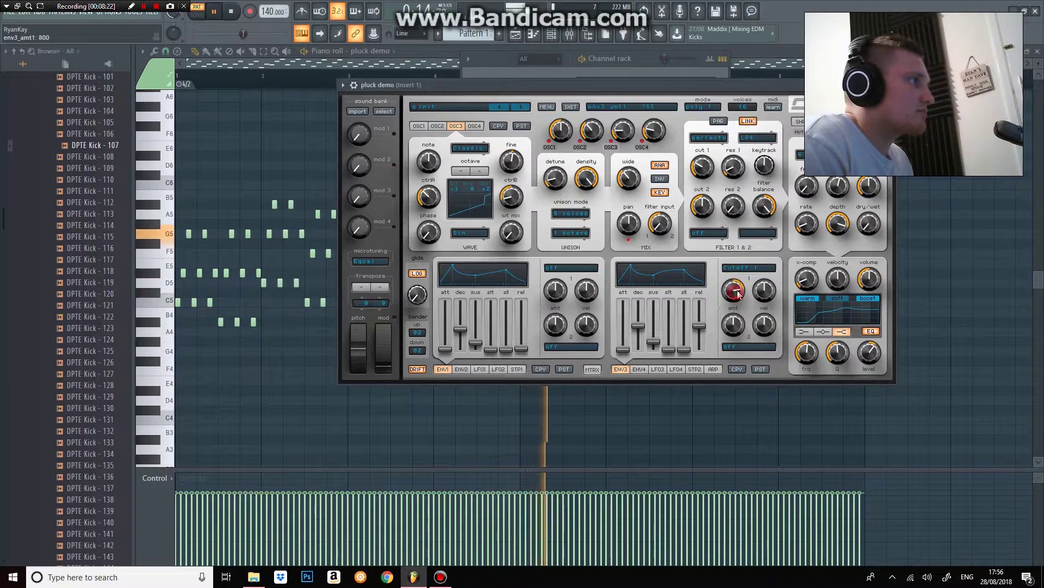
Rebalance filter 1's cutoff against a lower ENV3 modulation amount, and stop playback
drag(703, 168, 703, 177)
drag(735, 294, 735, 298)
key(space)
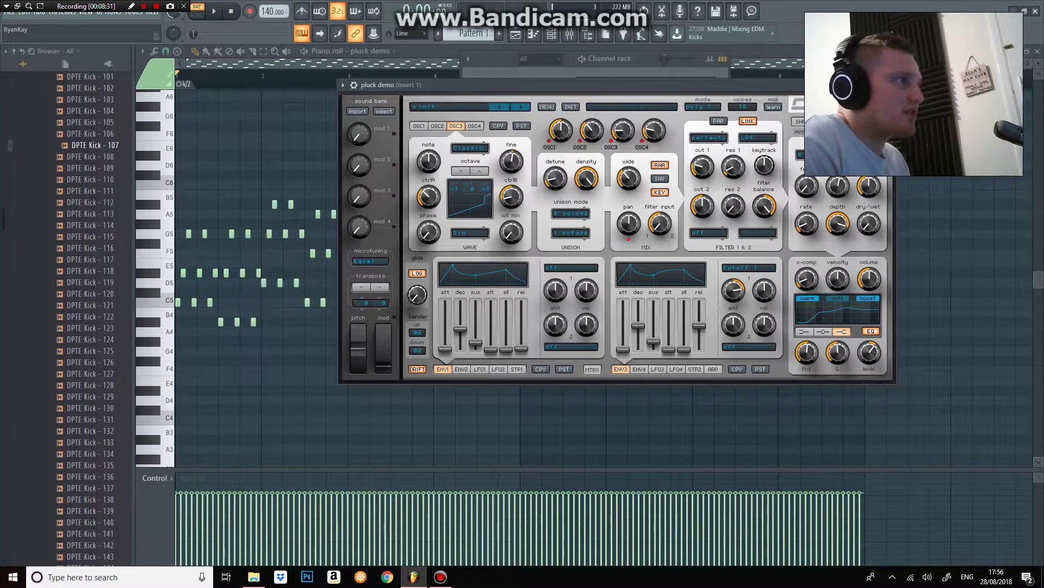
Set the shaper's low cut to about 825, raise its dry/wet fully, and adjust its drive while auditioning the pattern
click(798, 122)
drag(806, 231, 814, 183)
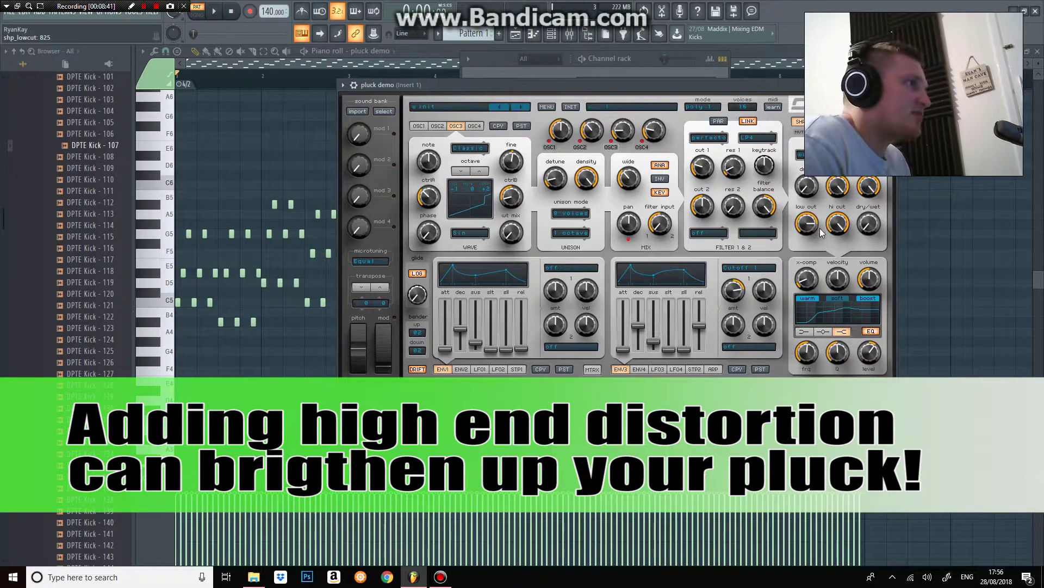
drag(868, 225, 925, 5)
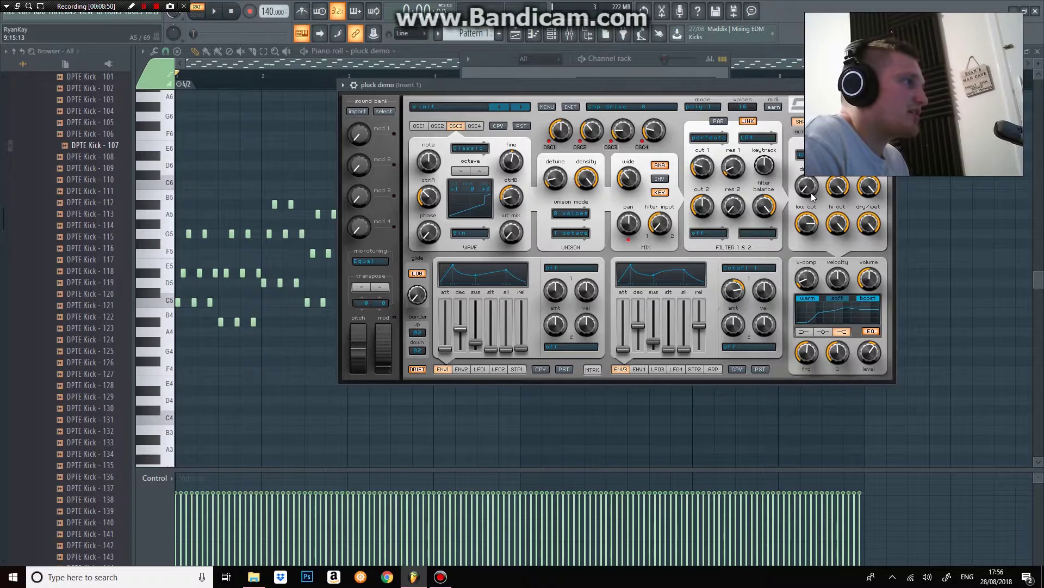
key(space)
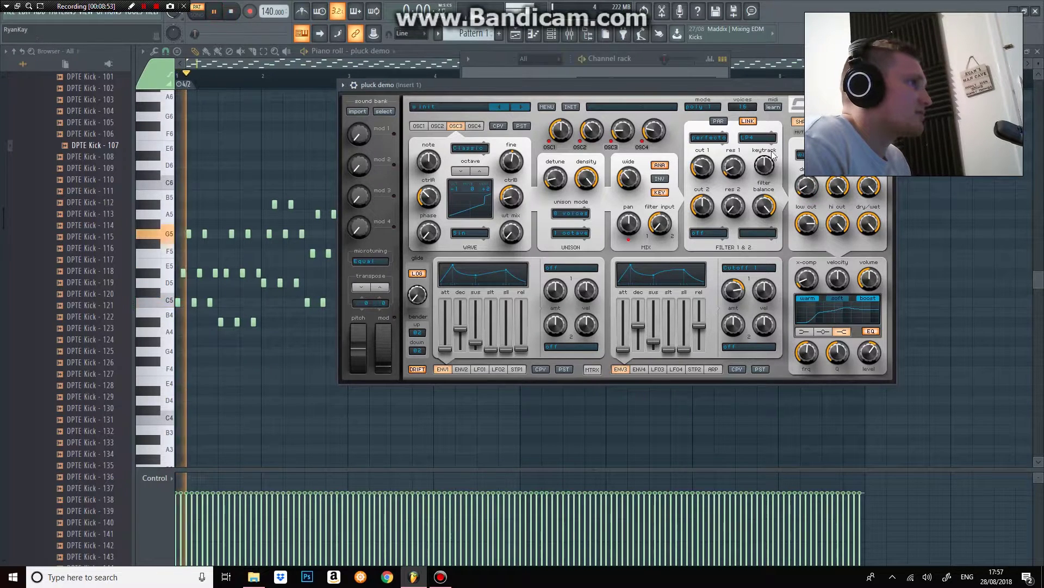
drag(808, 192, 800, 276)
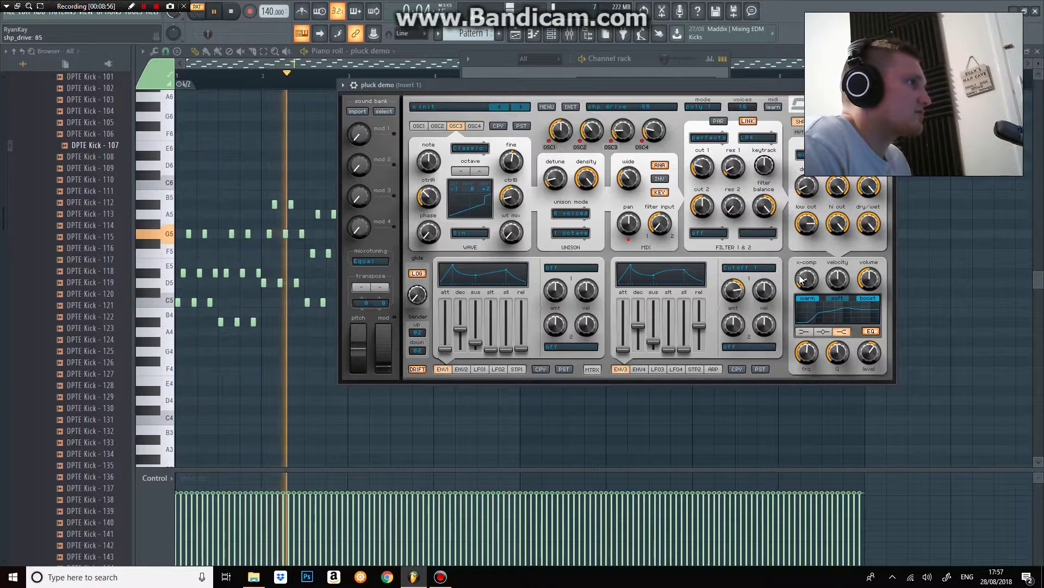
Tune the reverb's damp, color and decay during playback, with color at about 450, and stop the pattern
click(801, 132)
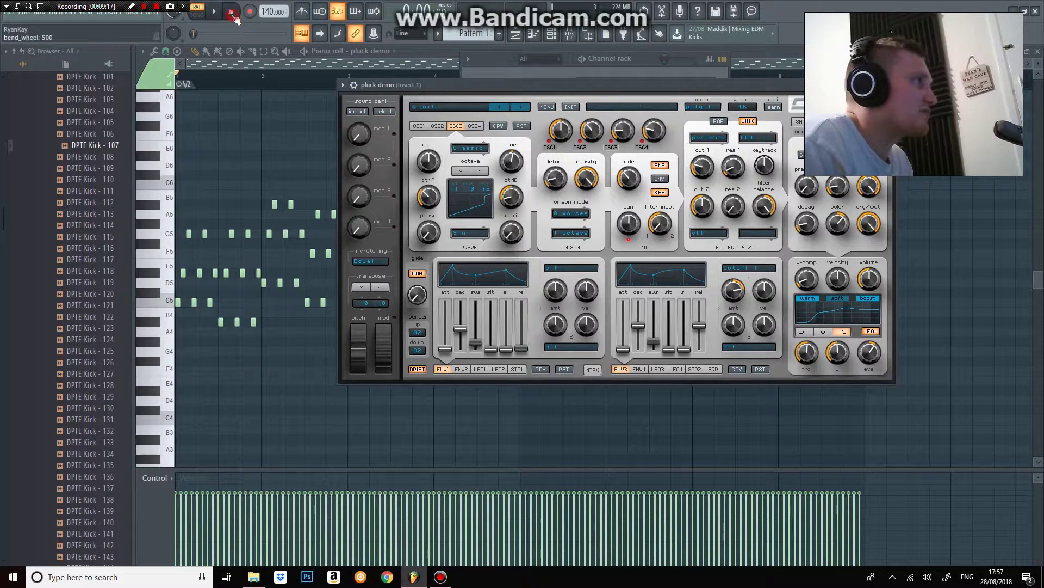
click(215, 11)
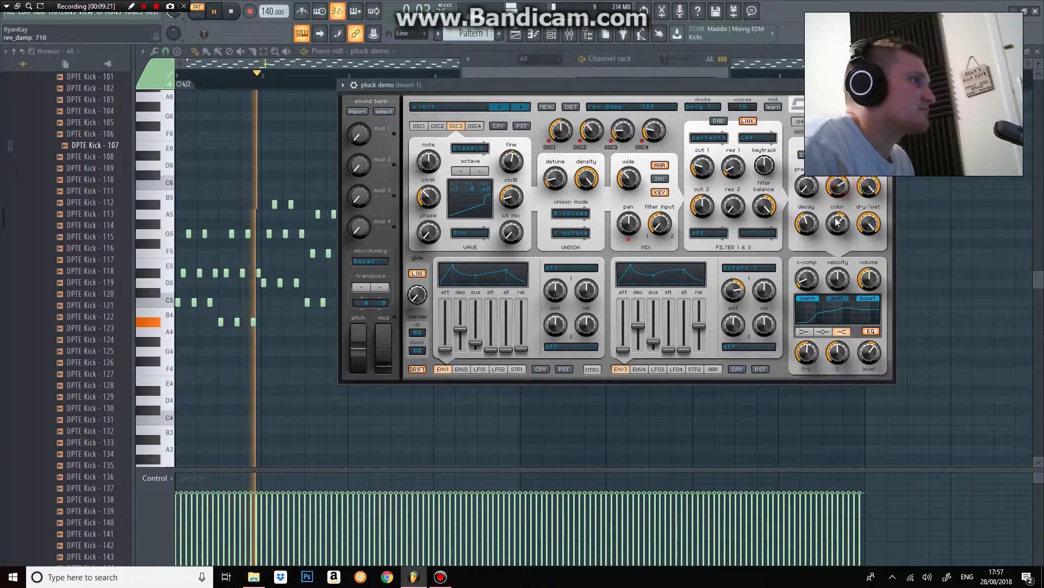
drag(838, 249, 838, 250)
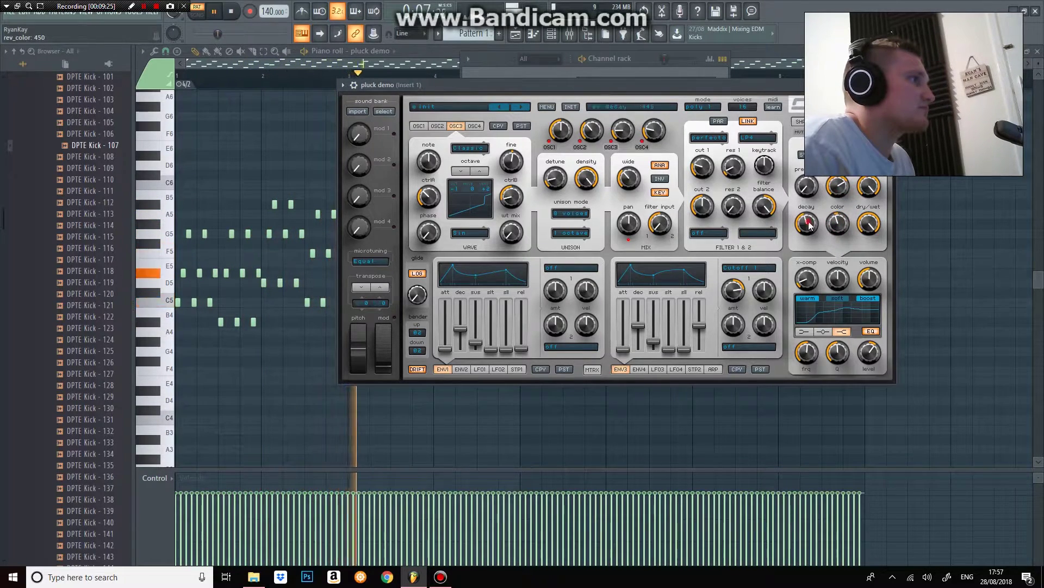
click(232, 11)
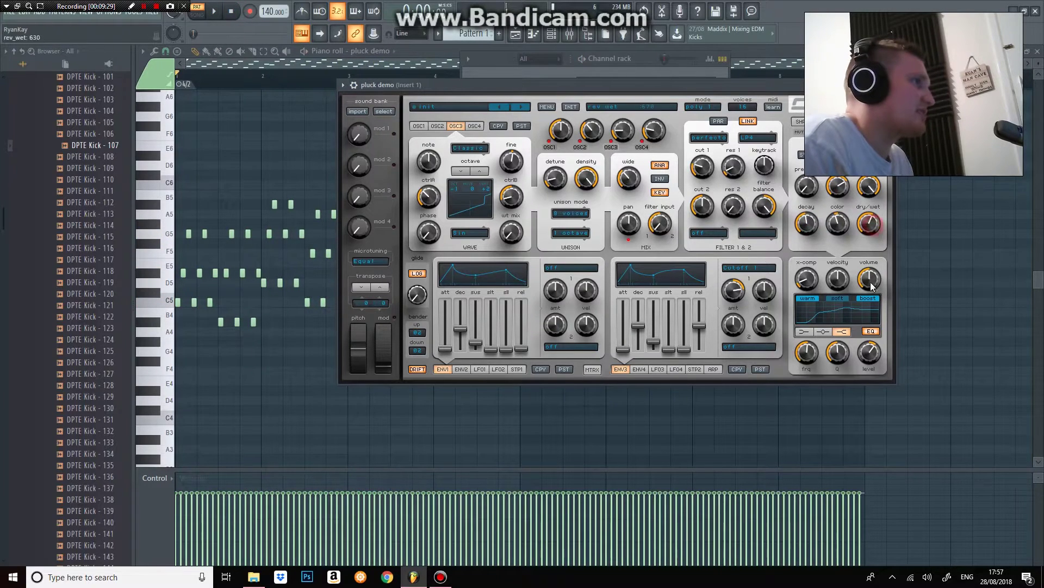
Refine the reverb's decay and damp during playback, reduce its dry/wet to about 430, and audition the result
click(215, 11)
drag(809, 223, 811, 218)
drag(839, 185, 841, 238)
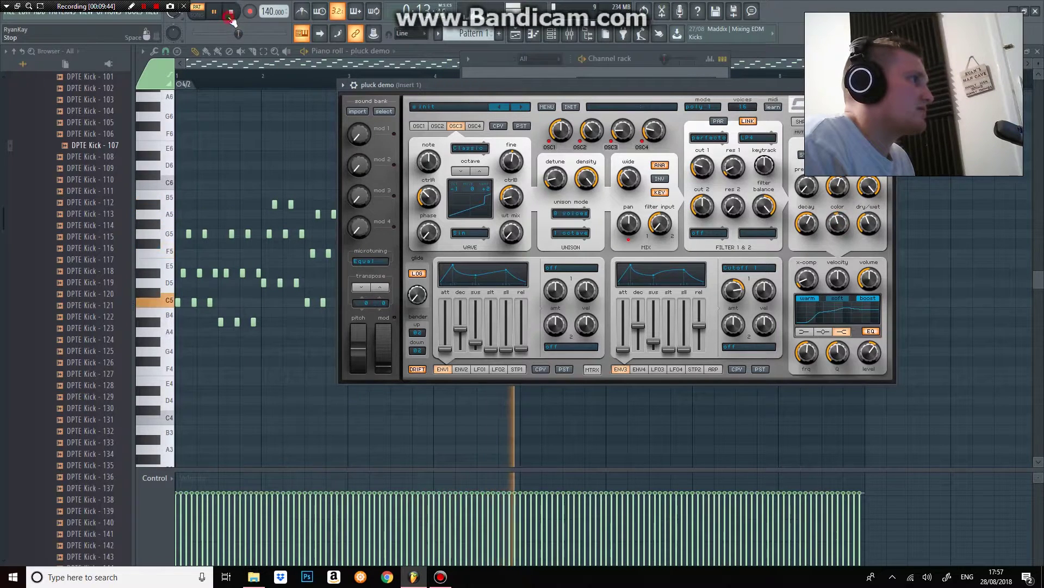
key(space)
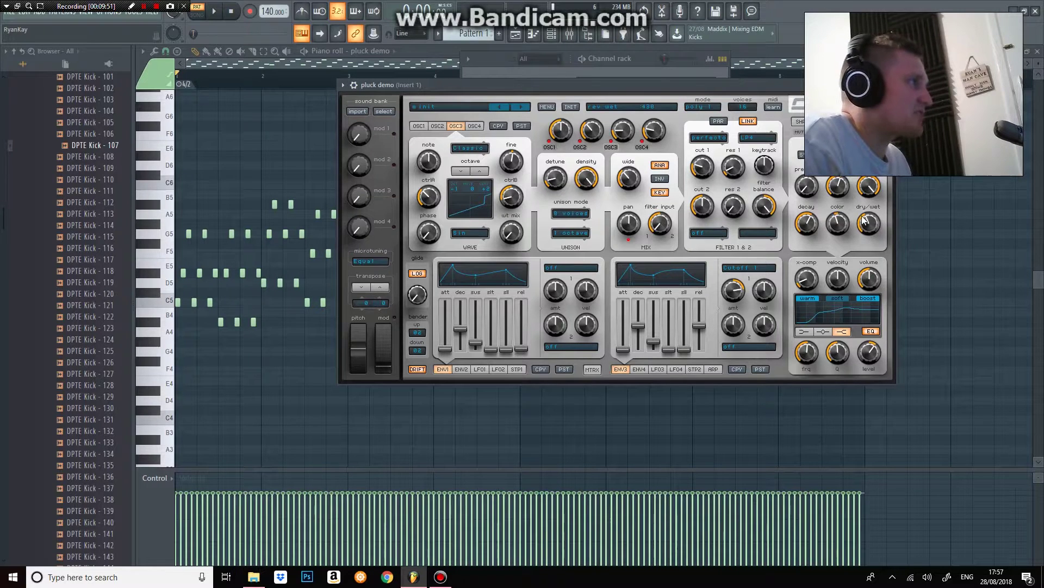
click(213, 12)
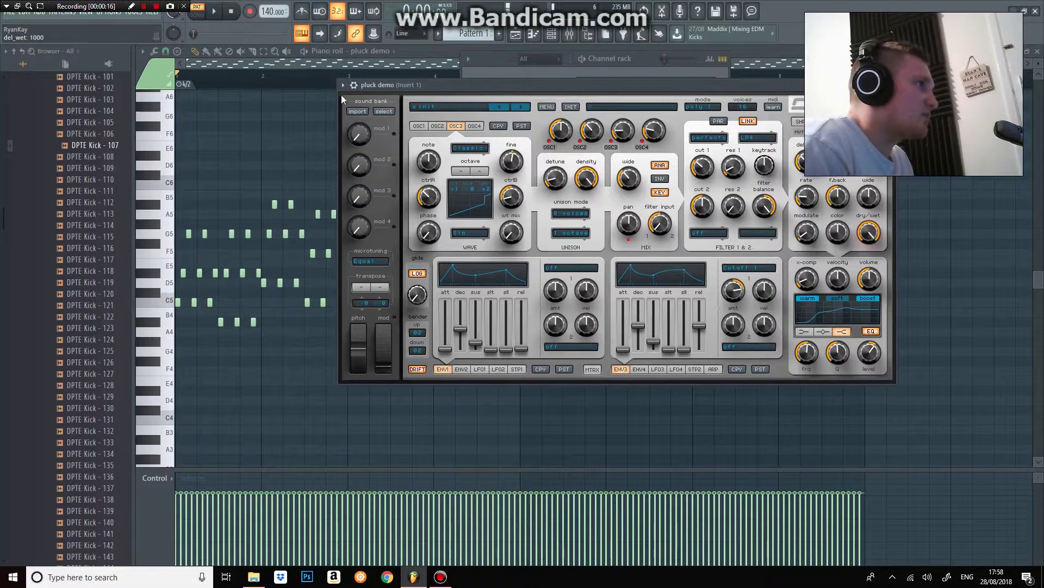
Adjust the delay's color during playback, lower its dry/wet to about 215, and stop the pattern
key(space)
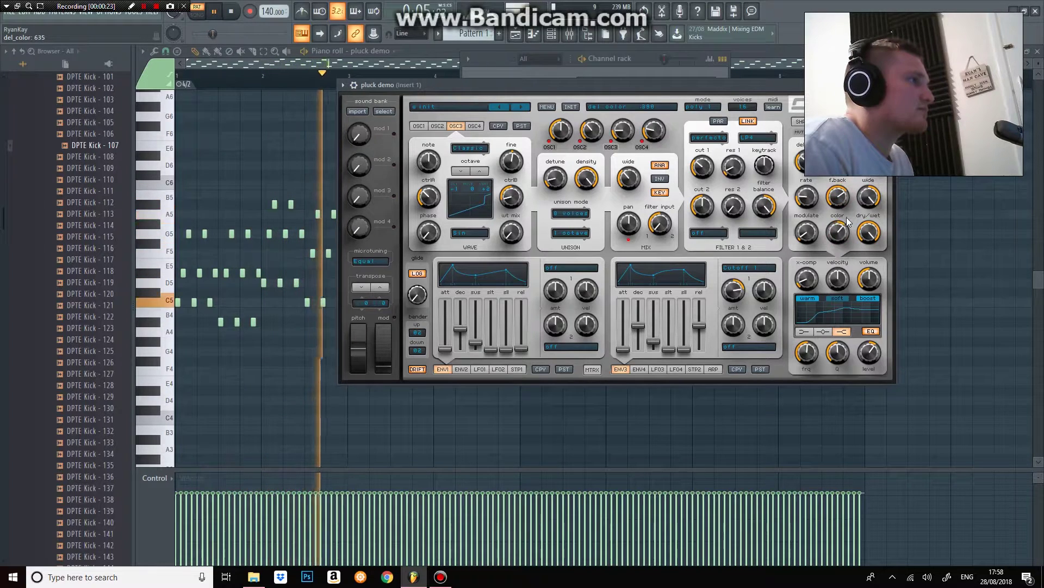
drag(873, 247, 870, 306)
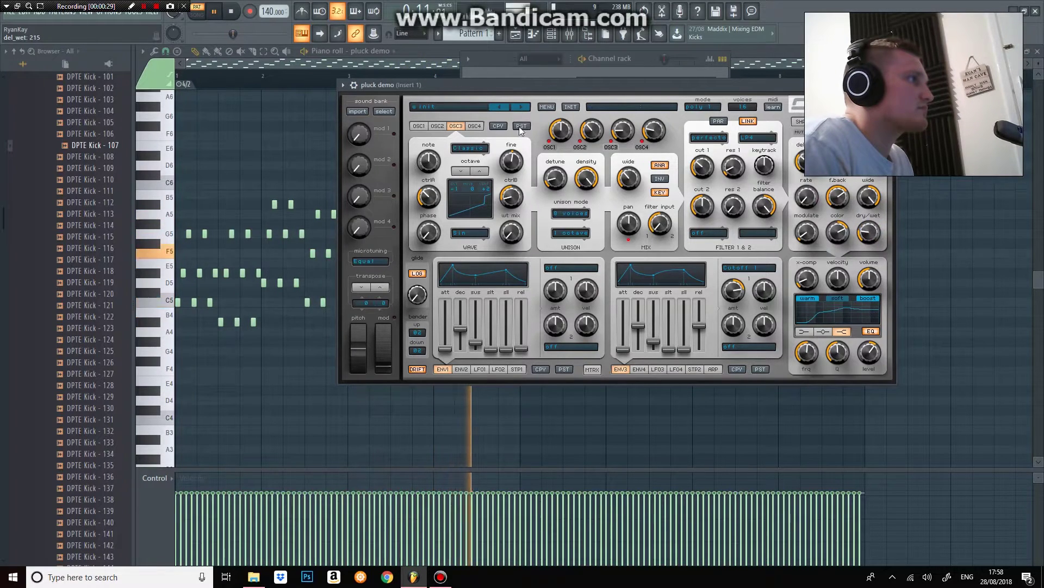
click(233, 12)
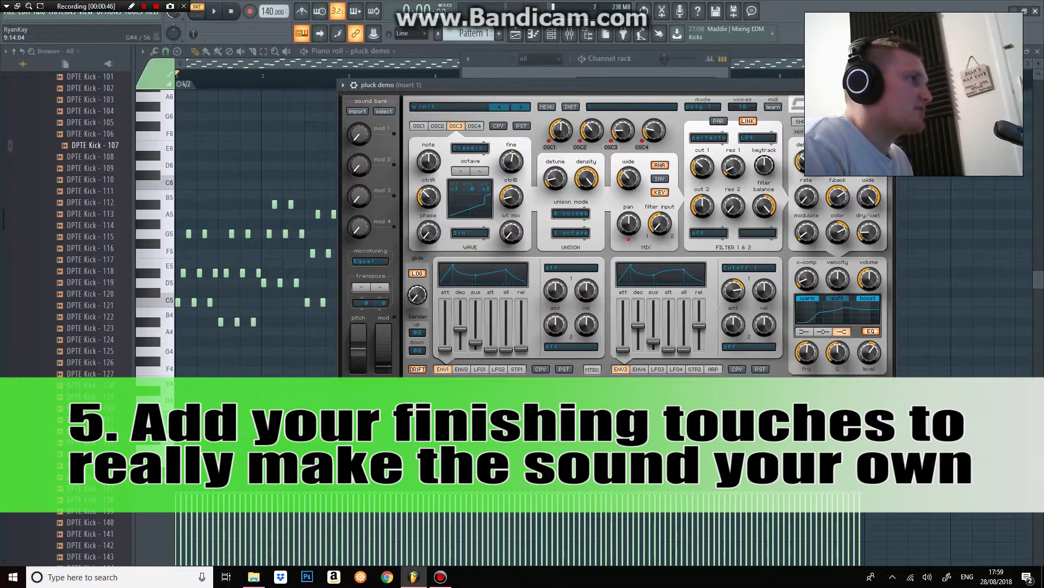
Audition the phaser with its dry/wet at about 75 and stop playback
click(820, 121)
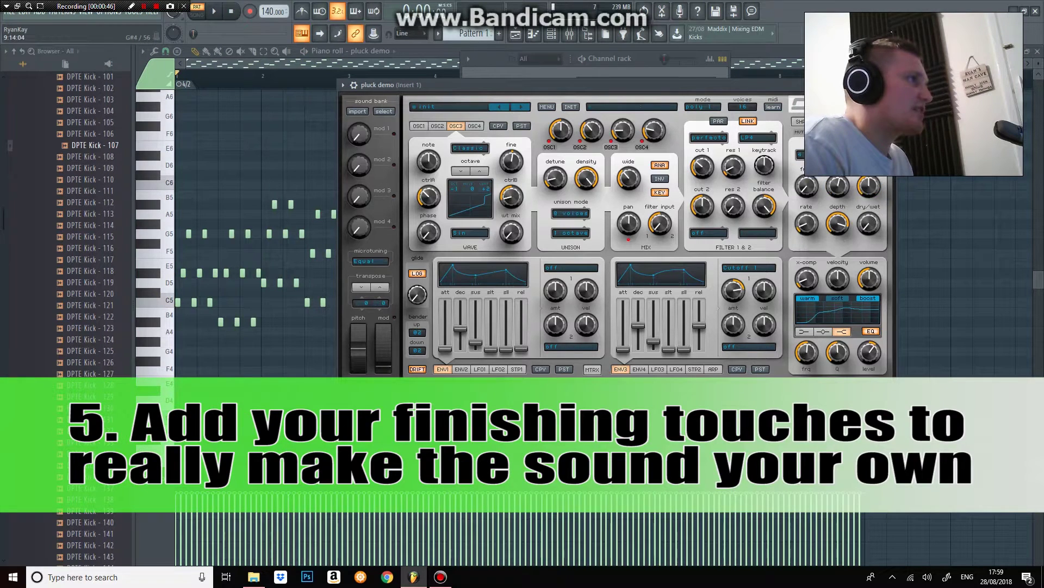
click(216, 12)
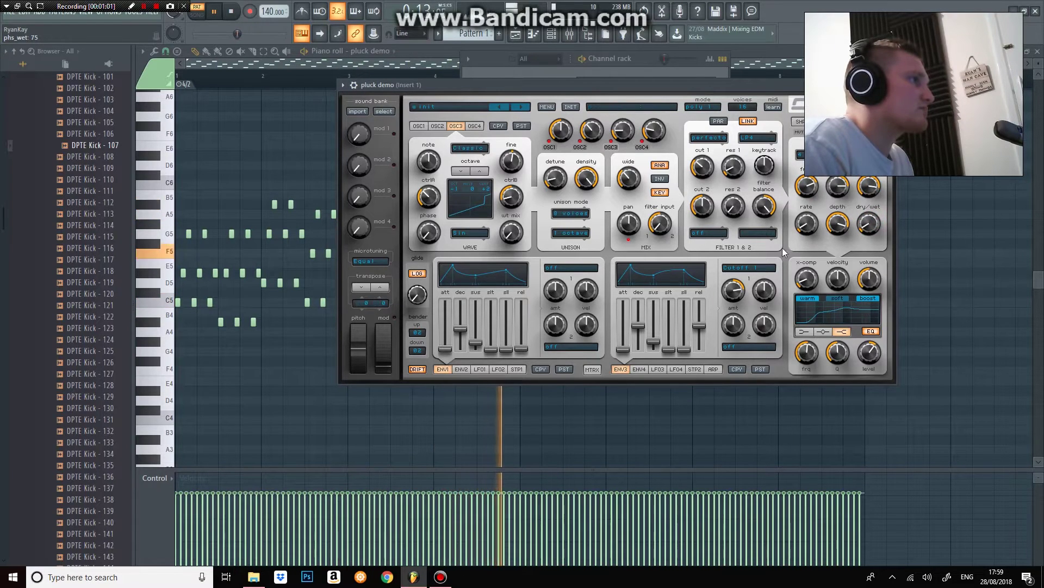
click(233, 13)
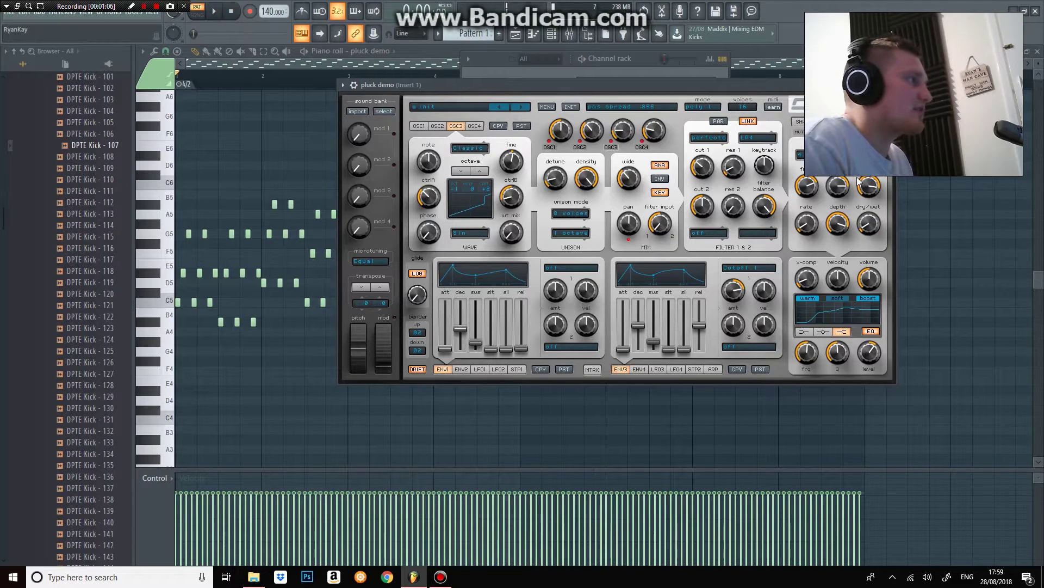
Route ENV4 to EQ Hi Level with zero sustain, a decay of about 161, and an increased modulation amount
click(639, 370)
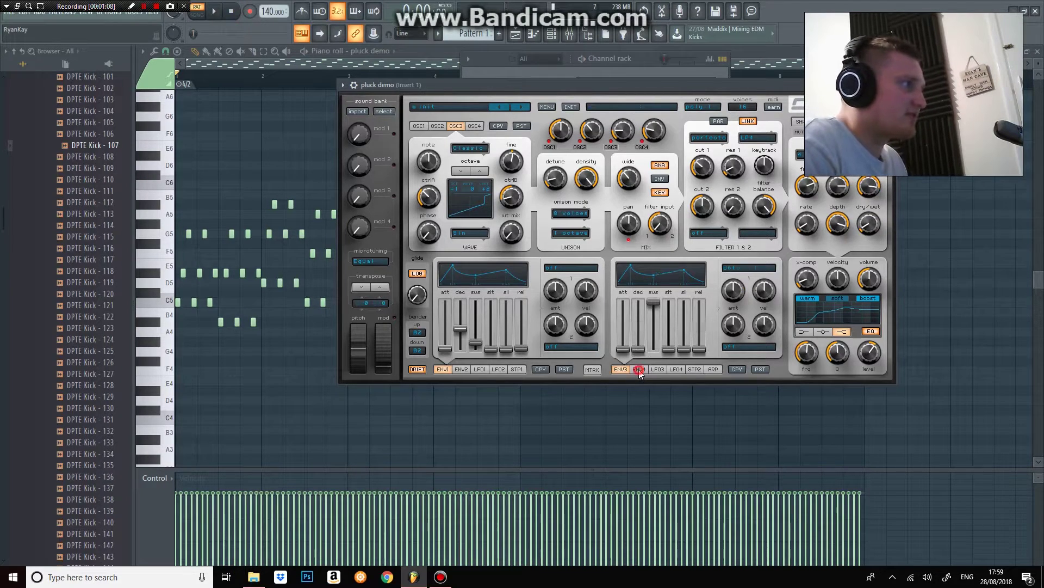
click(752, 270)
mouse_move(798, 388)
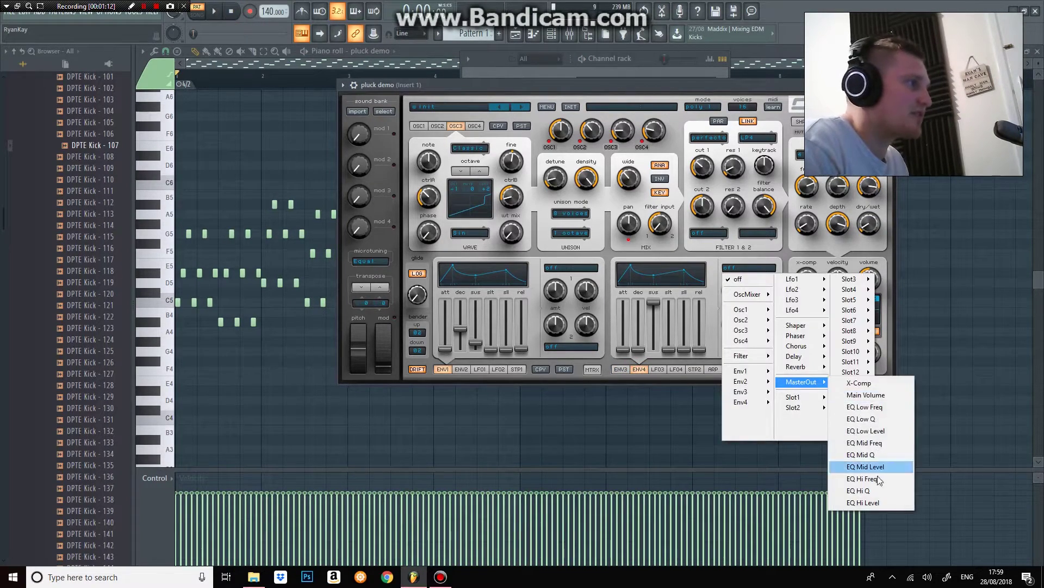
click(877, 502)
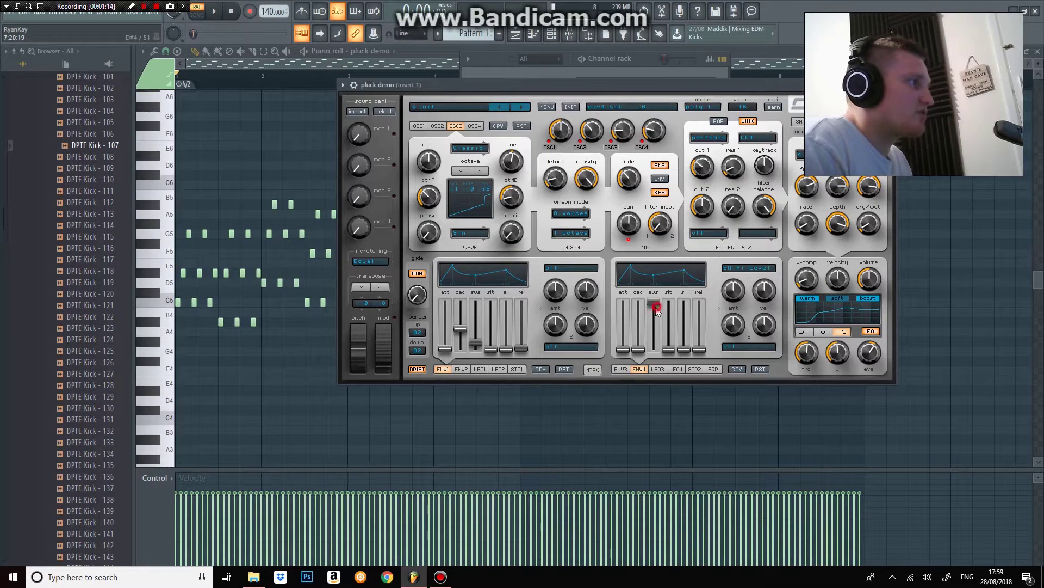
drag(646, 344, 647, 342)
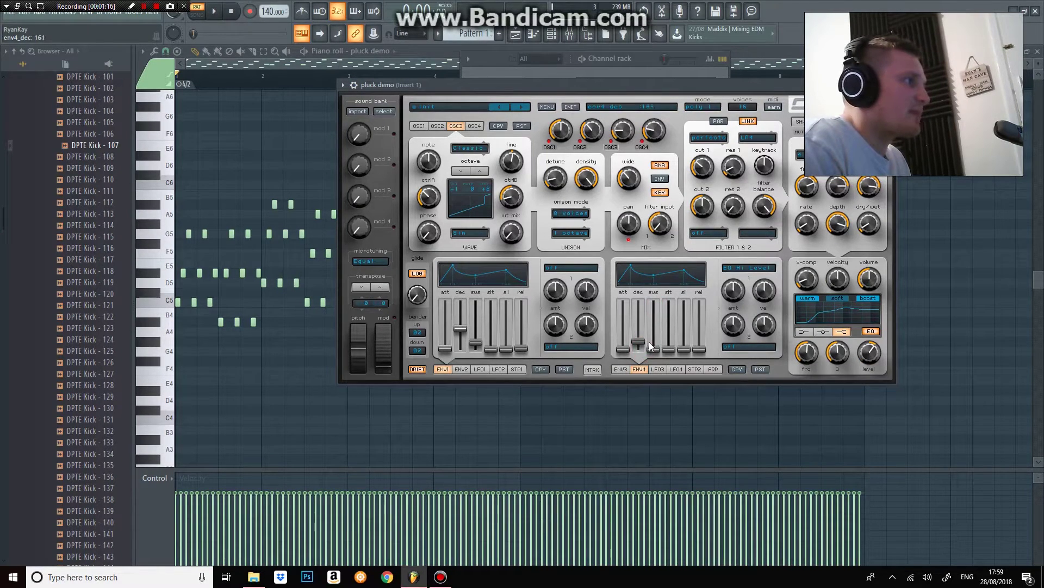
drag(735, 291, 740, 280)
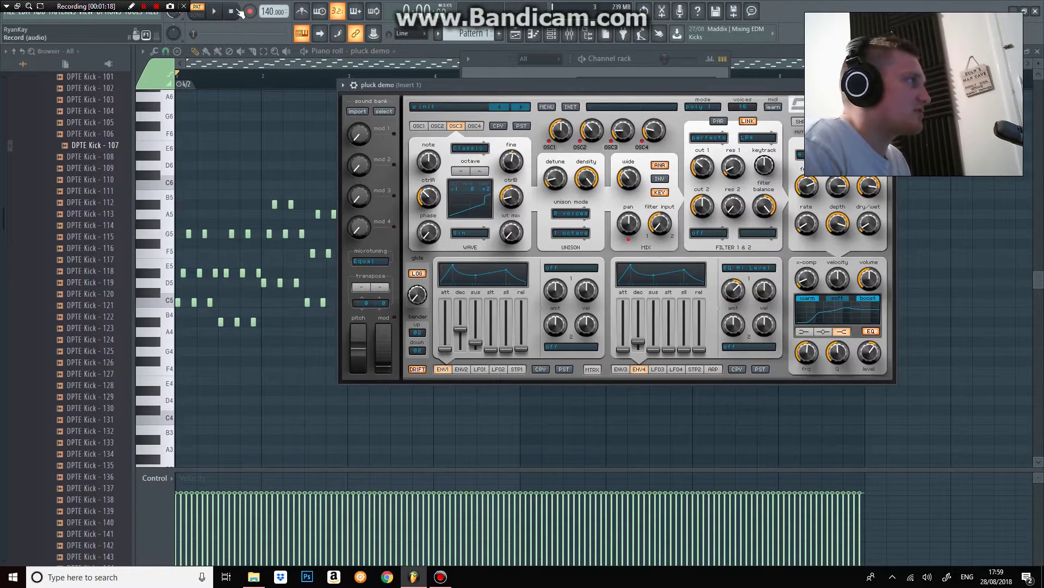
Fine-tune ENV4's modulation amount on the EQ high level during playback, leaving it slightly positive, and stop
click(216, 11)
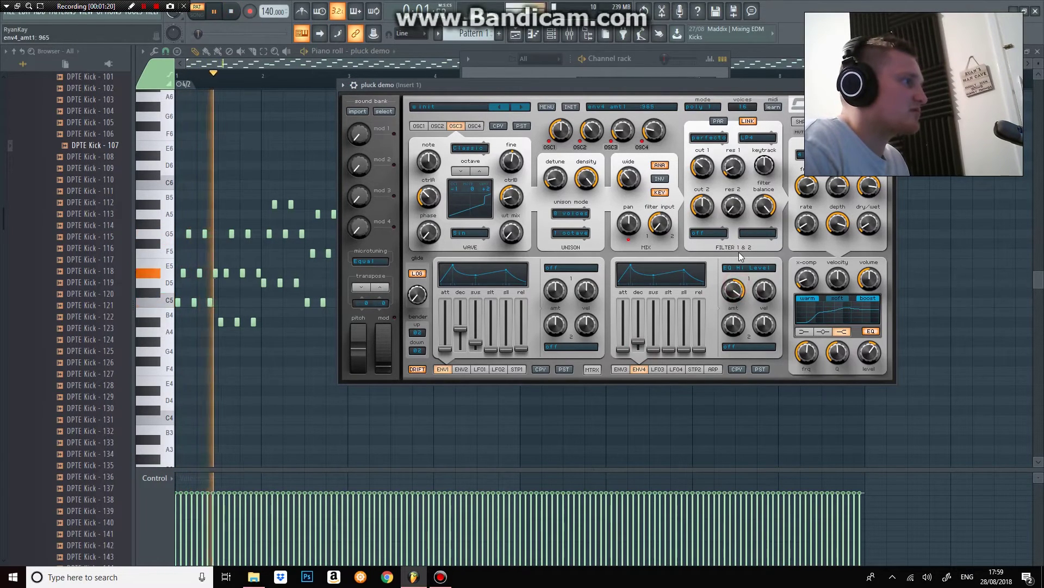
drag(735, 272, 733, 290)
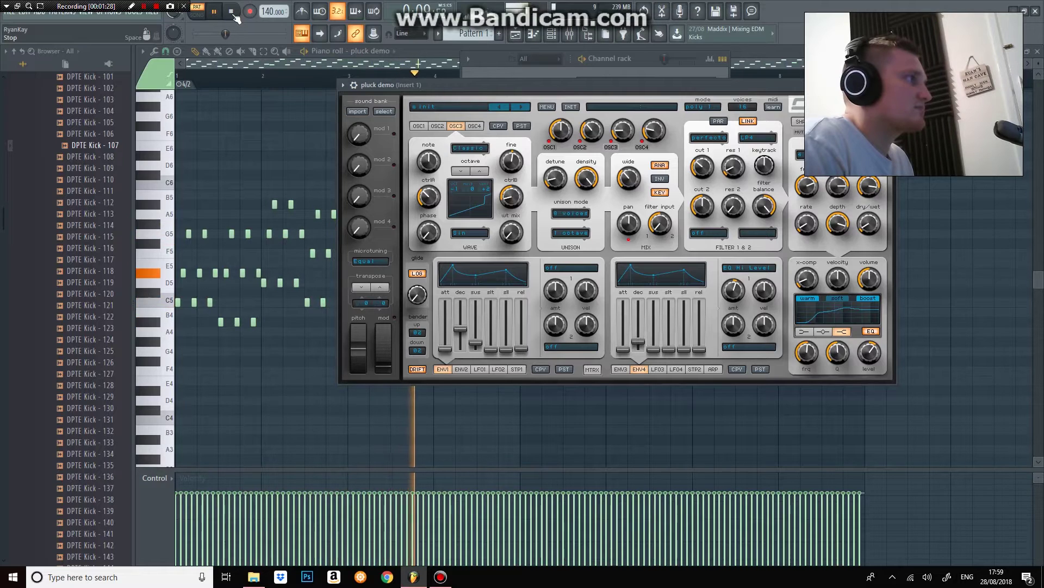
click(232, 13)
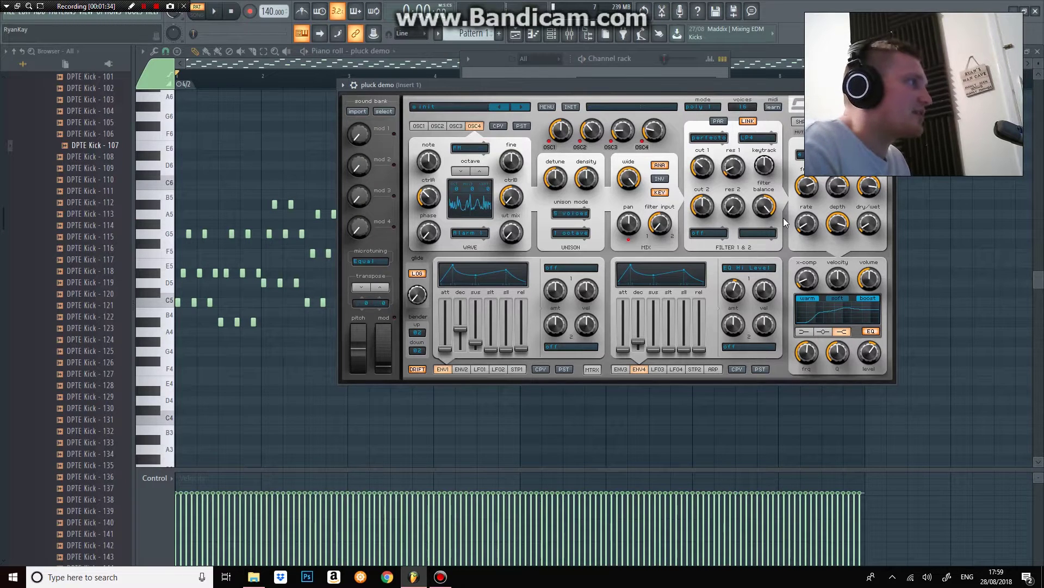
Assign LFO1's first modulation slot to Osc4 CtrlA
click(481, 369)
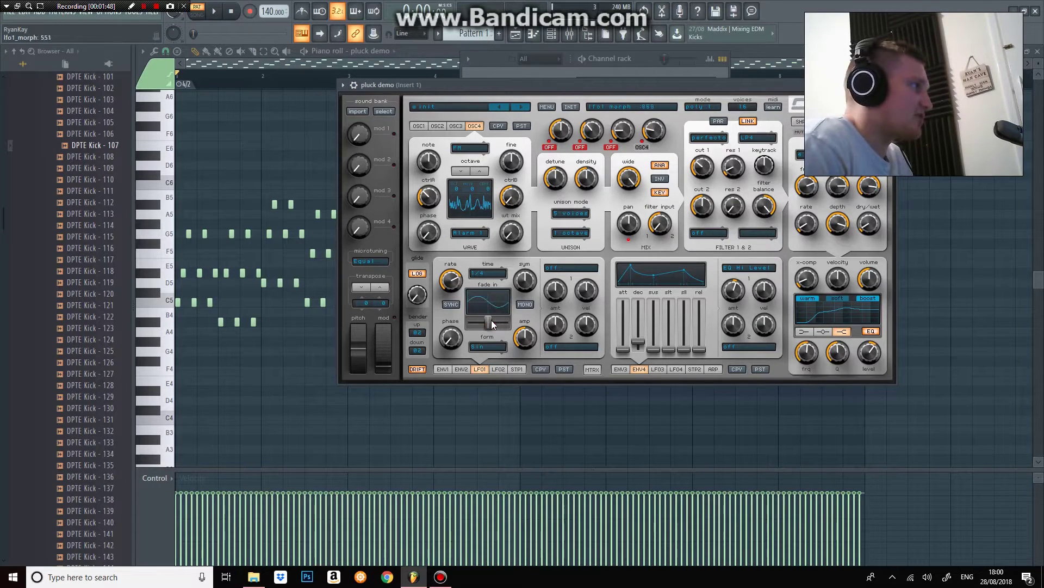
click(566, 269)
mouse_move(579, 310)
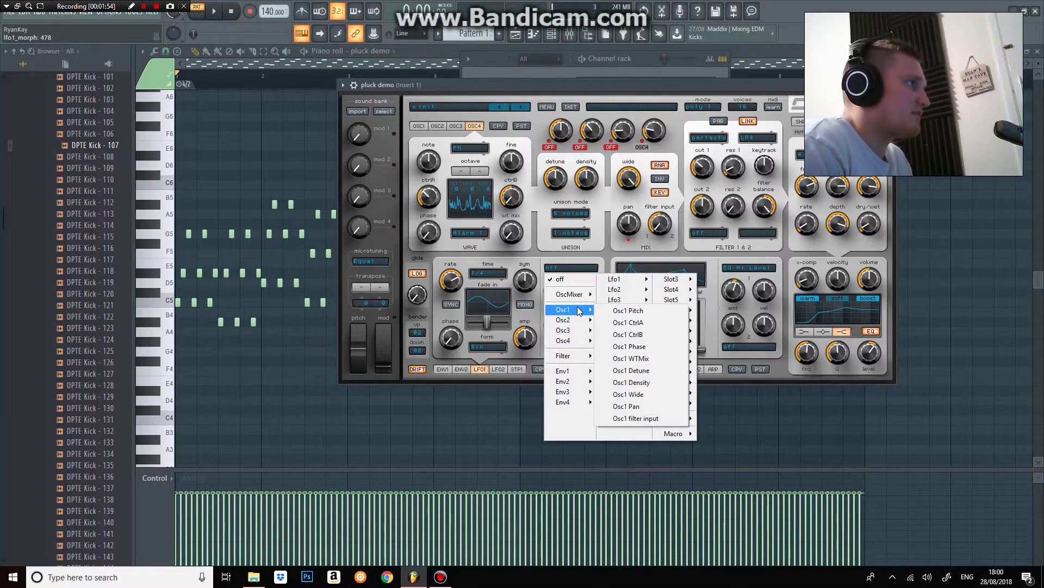
mouse_move(577, 340)
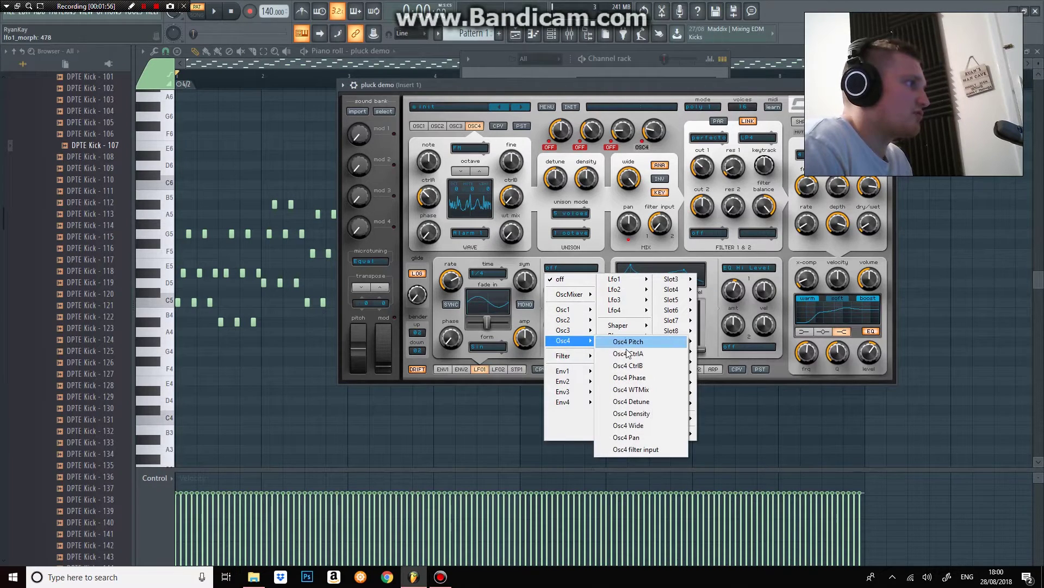
click(628, 353)
Set LFO1's time to 8/1 with sync enabled
click(489, 272)
click(501, 287)
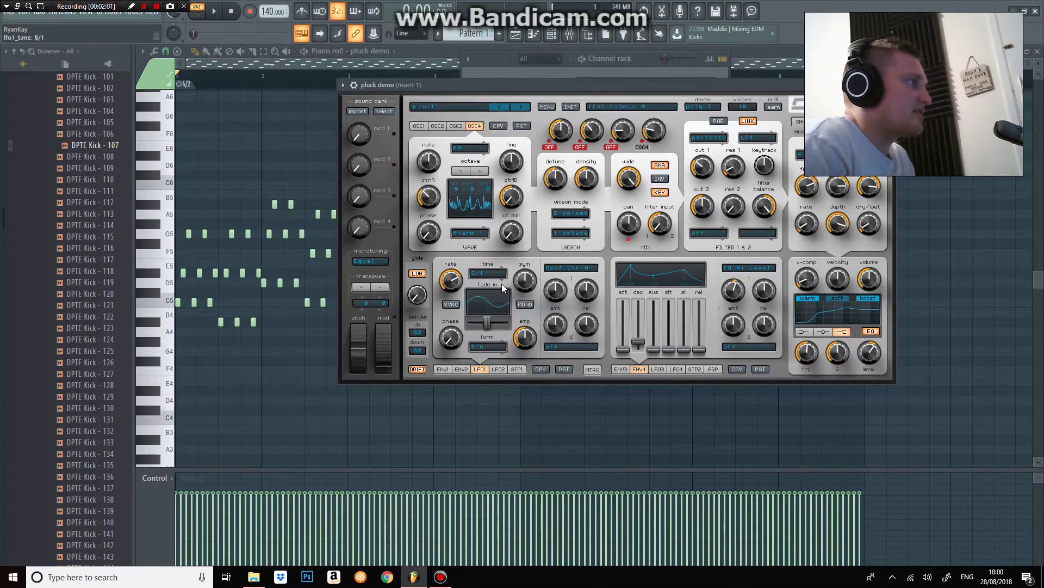
click(492, 273)
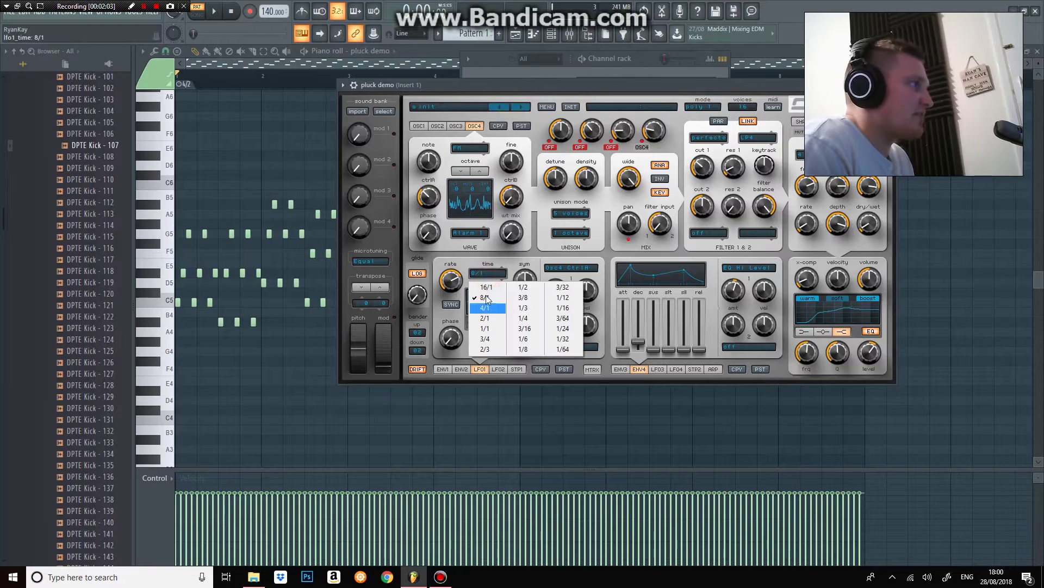
click(493, 264)
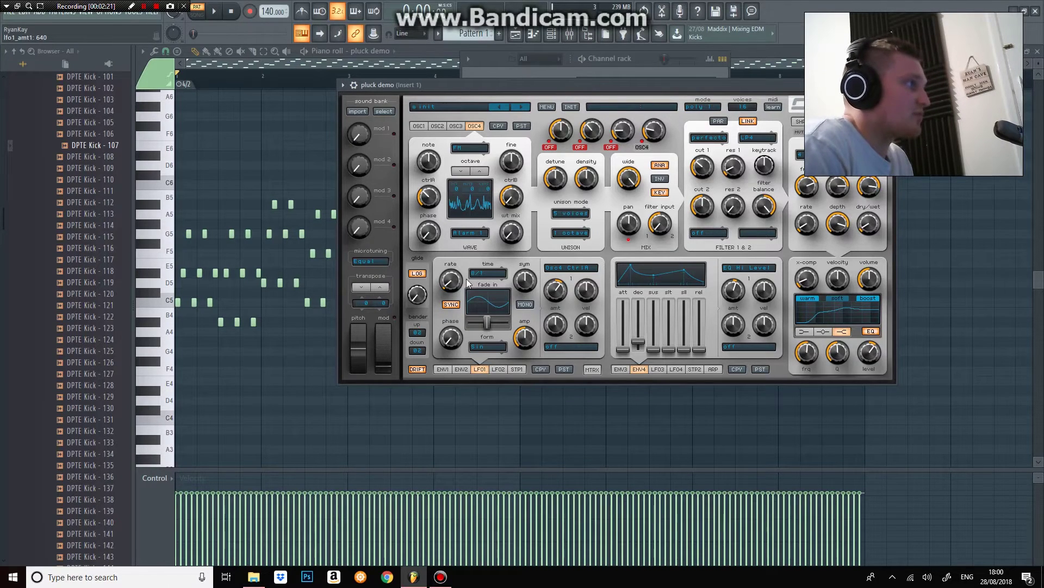
Raise LFO1's modulation amount on oscillator 4's ctrlA while auditioning the pattern, and stop playback
click(214, 12)
mouse_move(569, 283)
mouse_down()
mouse_move(576, 275)
mouse_move(559, 275)
mouse_up()
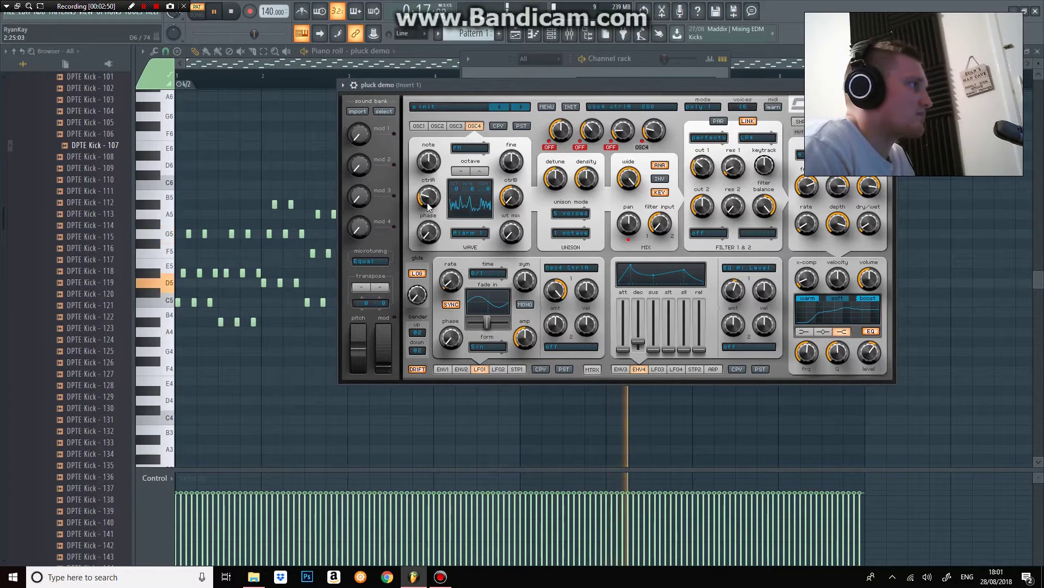
click(231, 11)
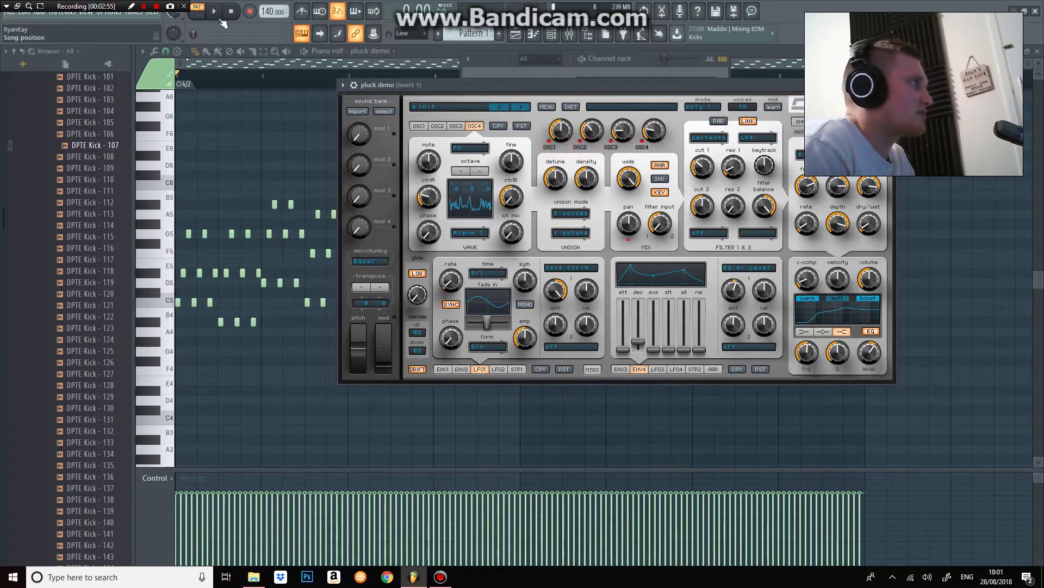
Set oscillator 3's octave to 0 during playback, audition the full pluck, and stop the pattern
click(219, 12)
click(456, 126)
click(480, 172)
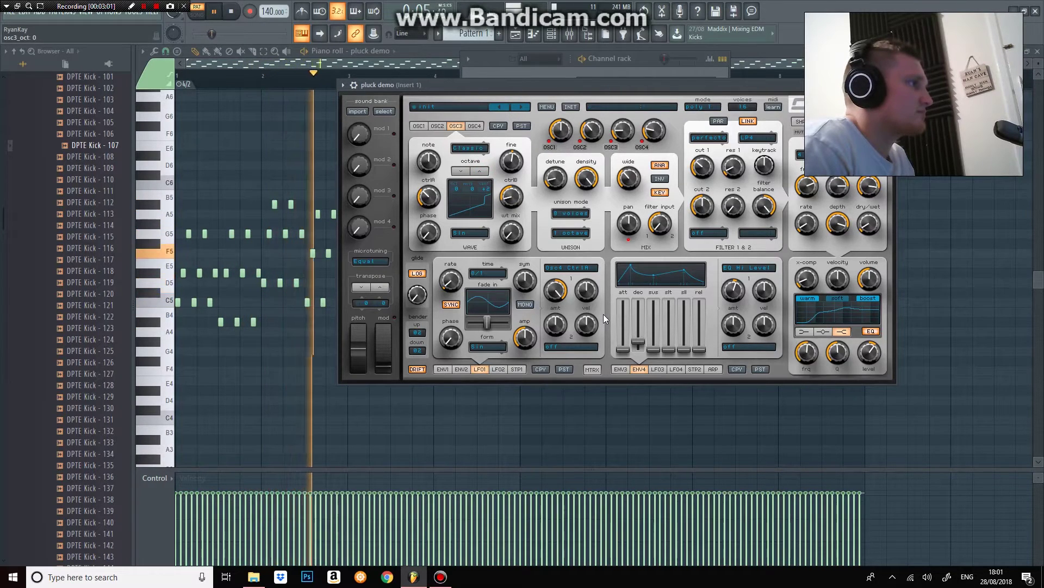
click(232, 15)
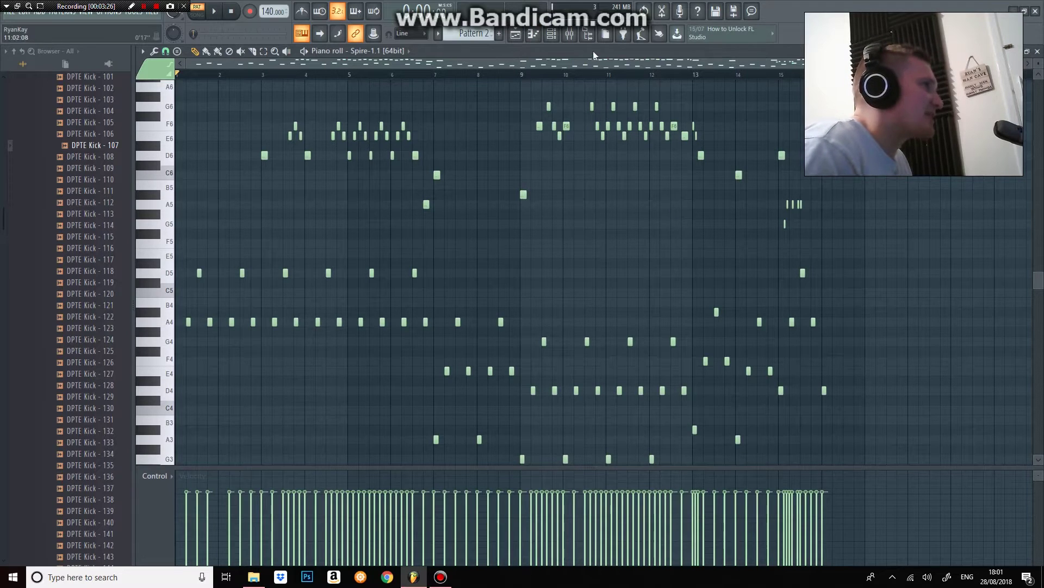
Audition the pluck pattern from the start with the full set of notes, and stop playback
click(551, 34)
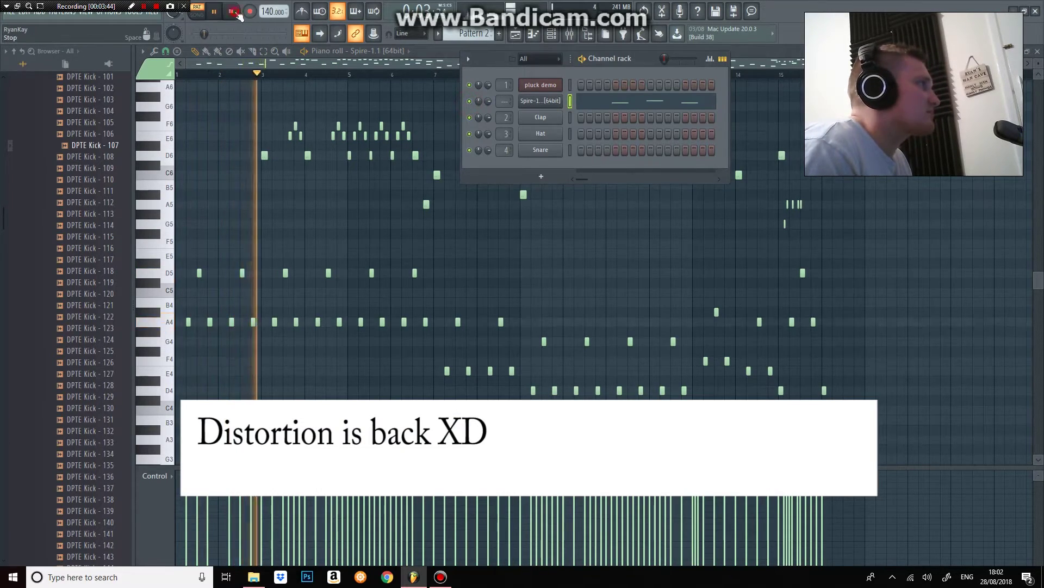
click(234, 11)
key(space)
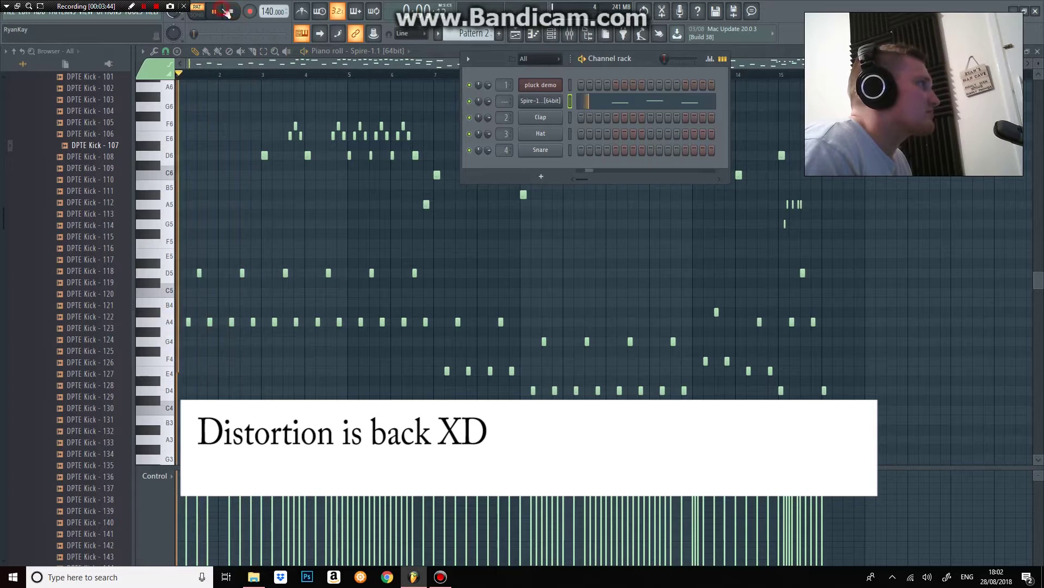
click(282, 66)
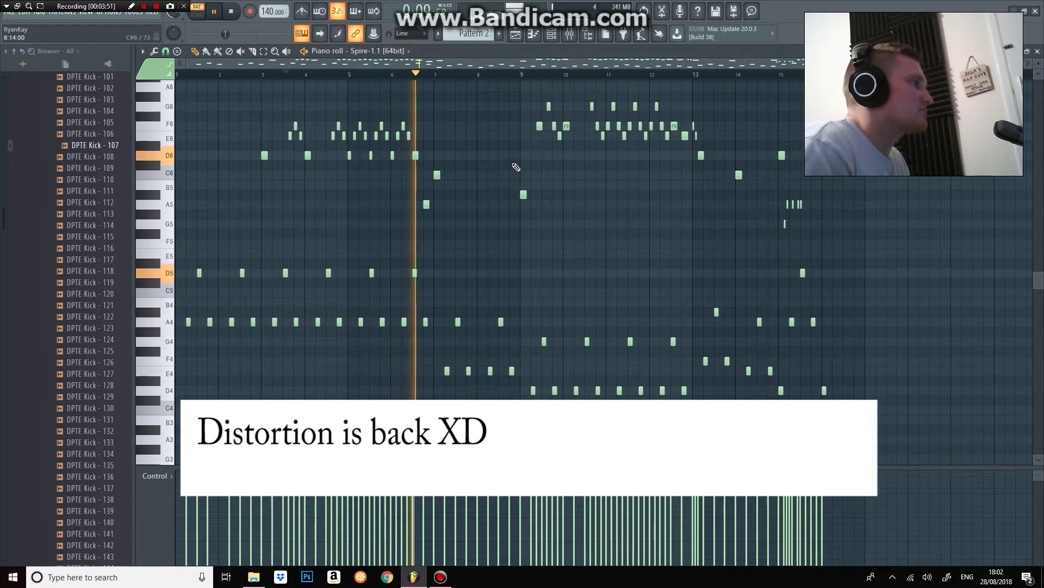
click(231, 11)
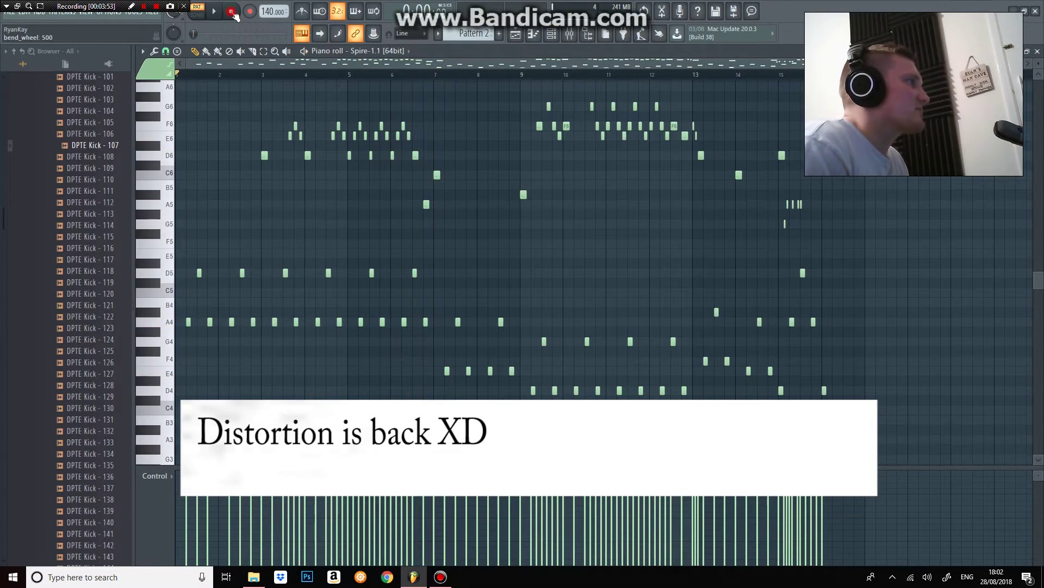
Open the Spire synth from the channel rack and set oscillator 1's wt mix to 1000
click(551, 33)
click(552, 101)
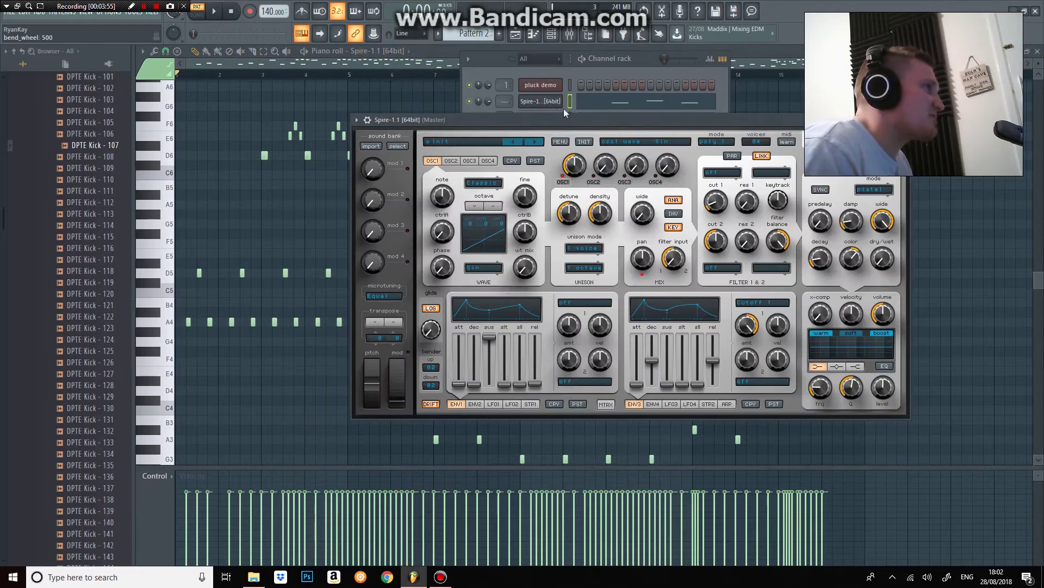
drag(548, 91, 552, 90)
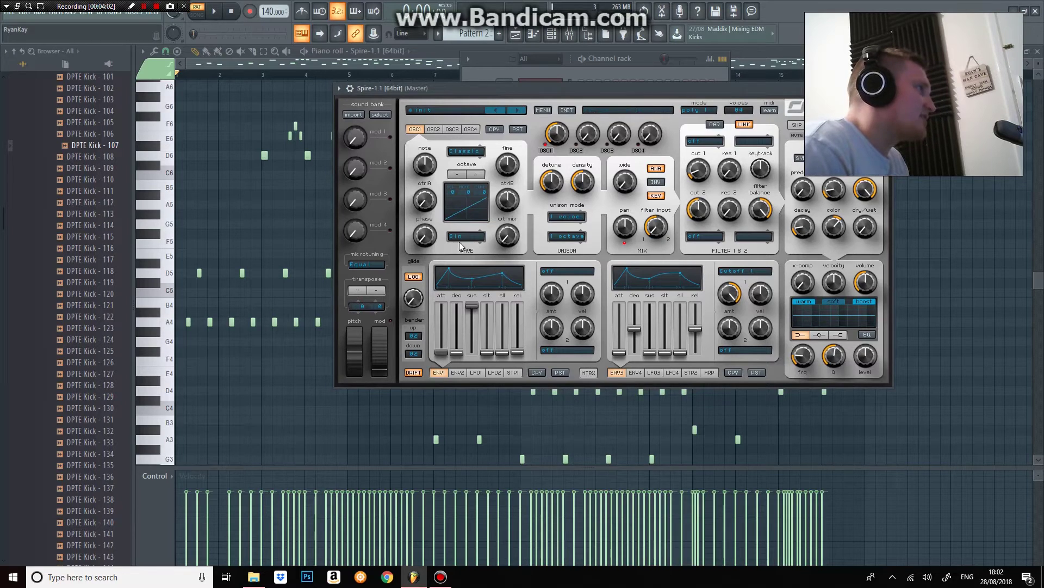
drag(500, 242, 611, 4)
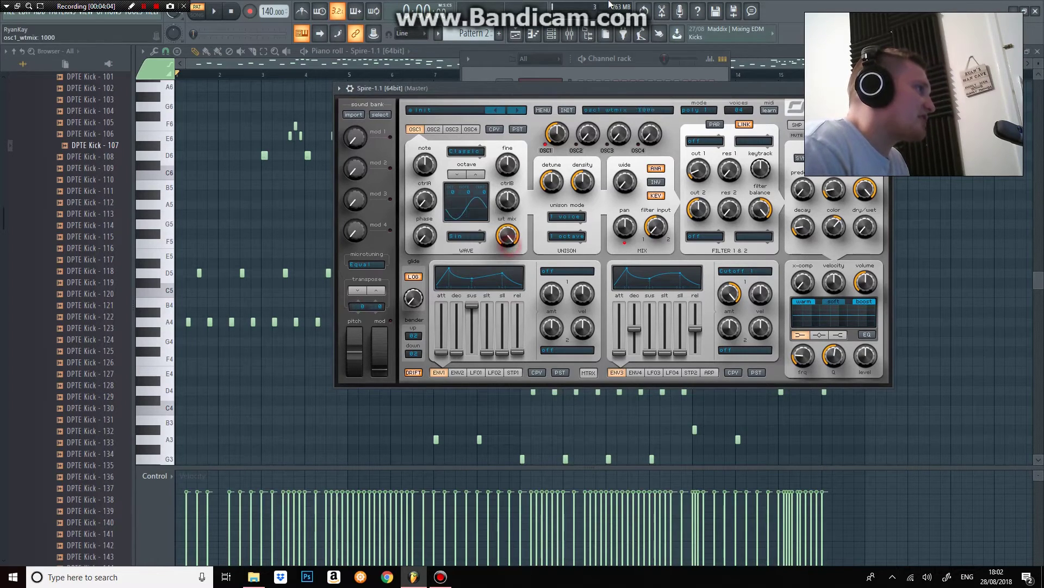
Set oscillator 1's octave to +1 while auditioning the pattern, and stop playback
key(space)
click(471, 174)
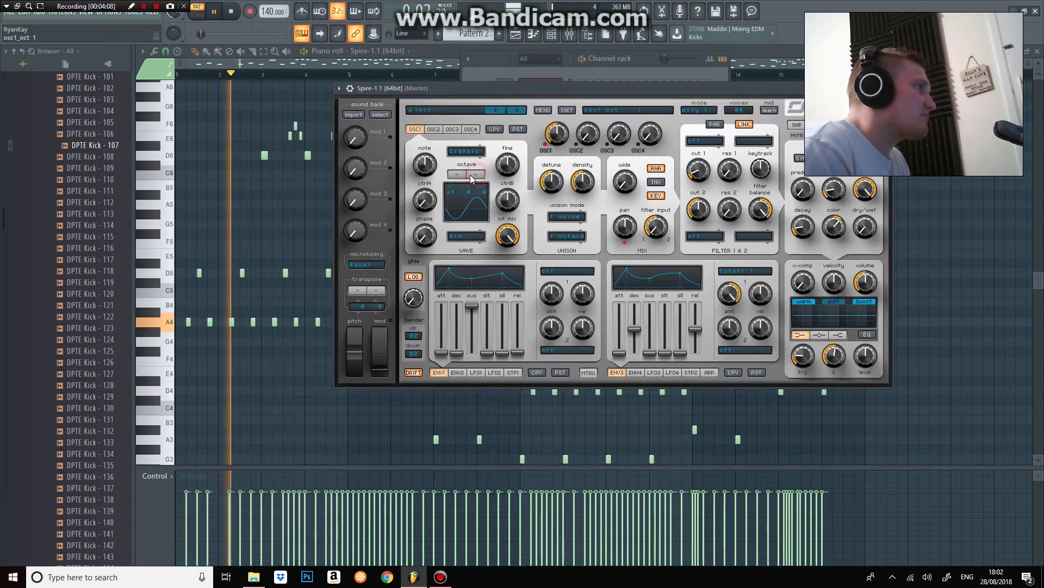
click(231, 12)
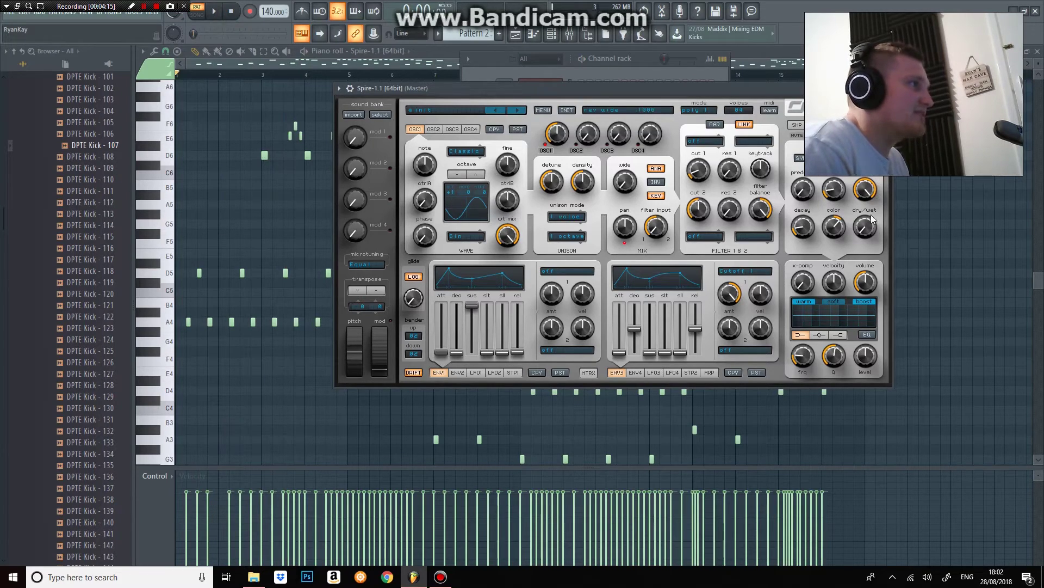
Set the reverb's decay to 500 and damp to 730, and raise its dry/wet while the pattern plays
drag(803, 228, 811, 202)
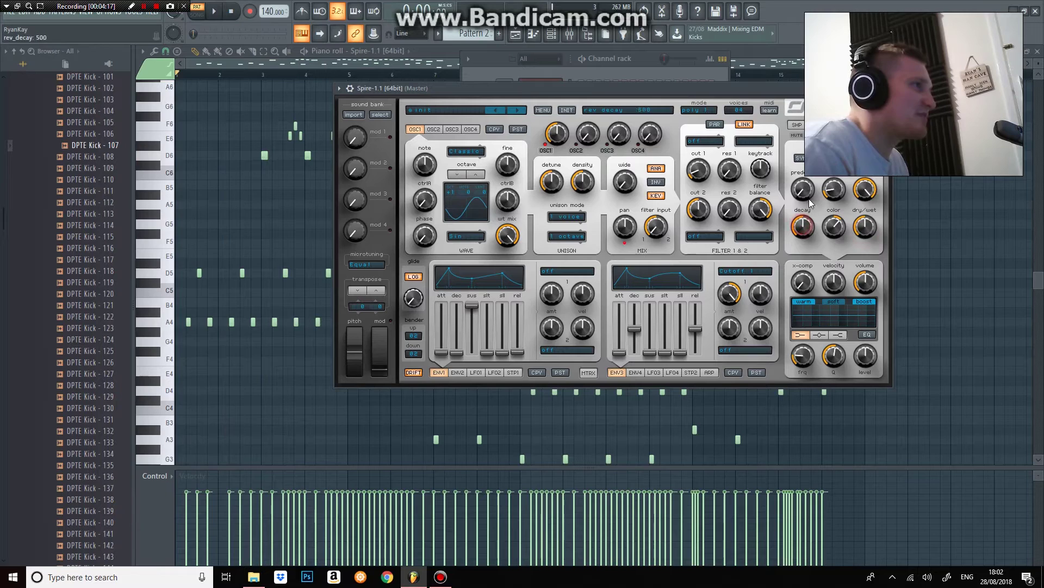
click(214, 11)
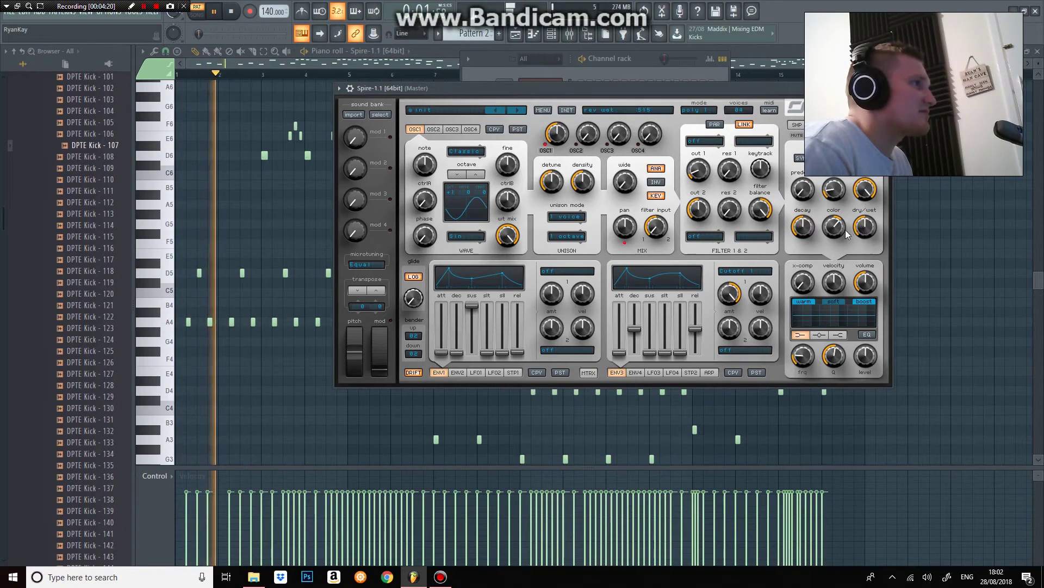
drag(831, 185, 832, 132)
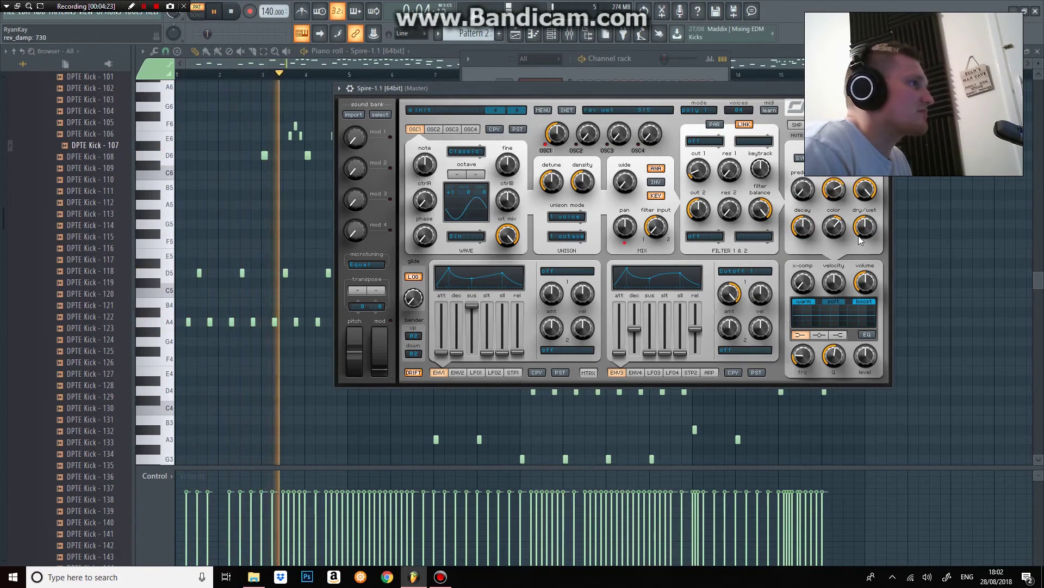
Raise the shaper effect's low cut while auditioning the pattern, stop playback, and return to the piano roll
click(797, 124)
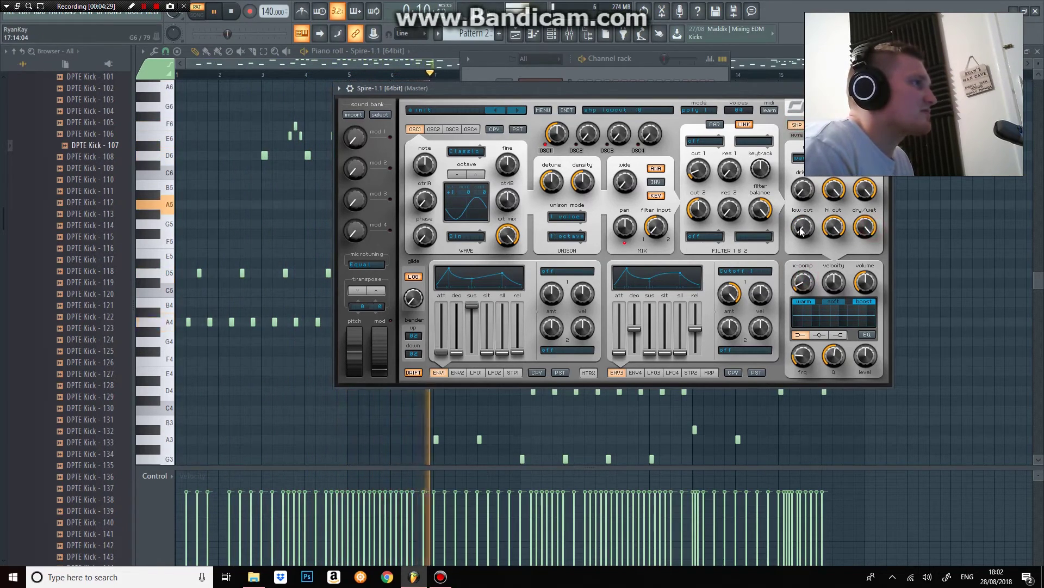
drag(810, 178, 803, 233)
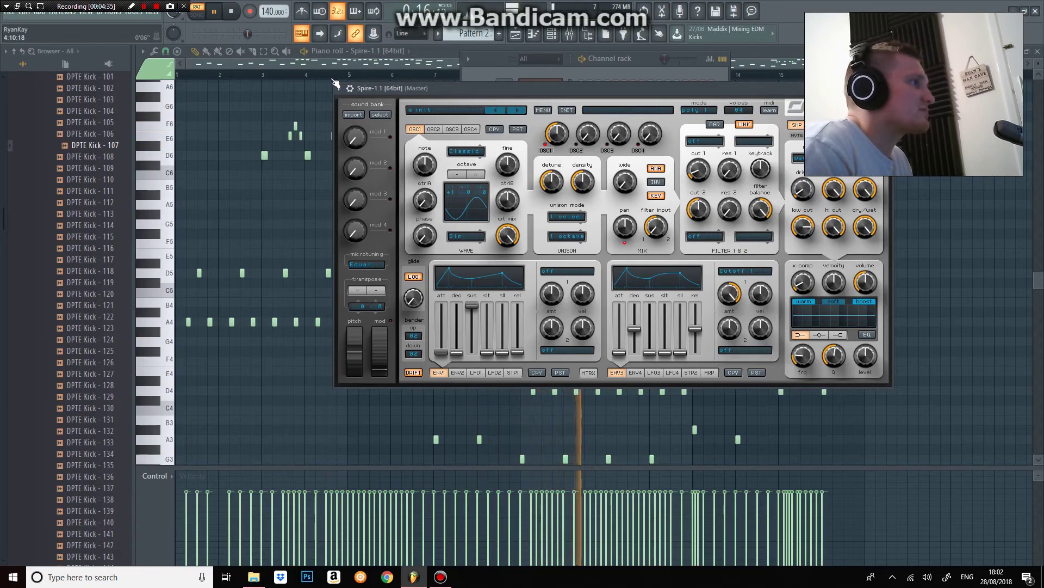
click(233, 16)
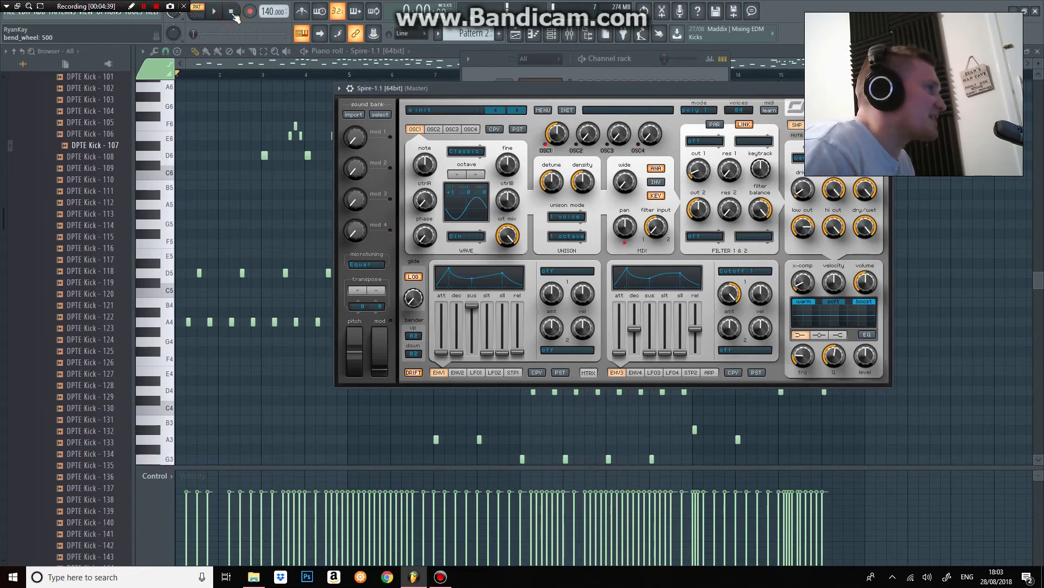
click(310, 64)
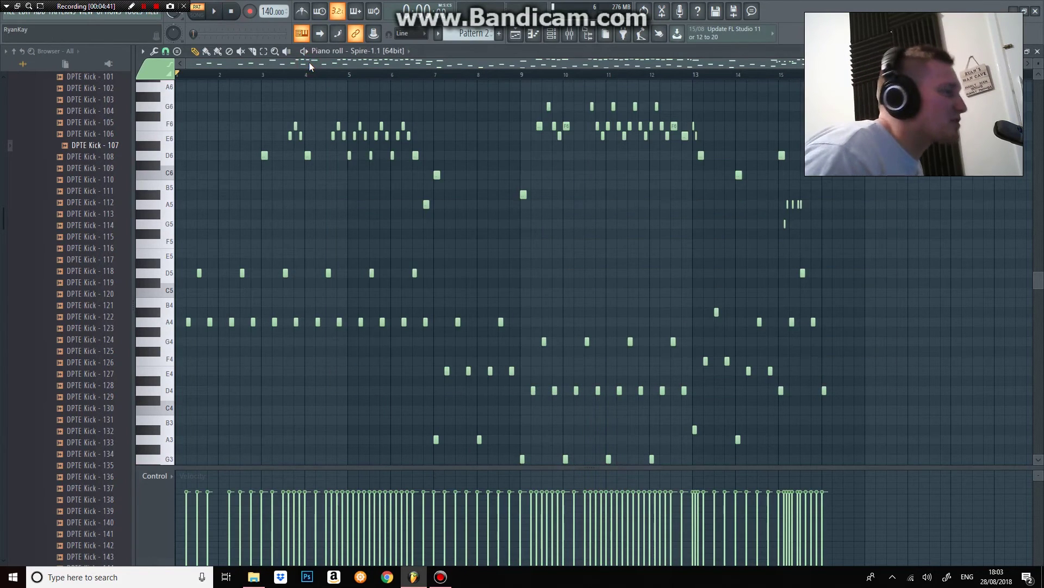